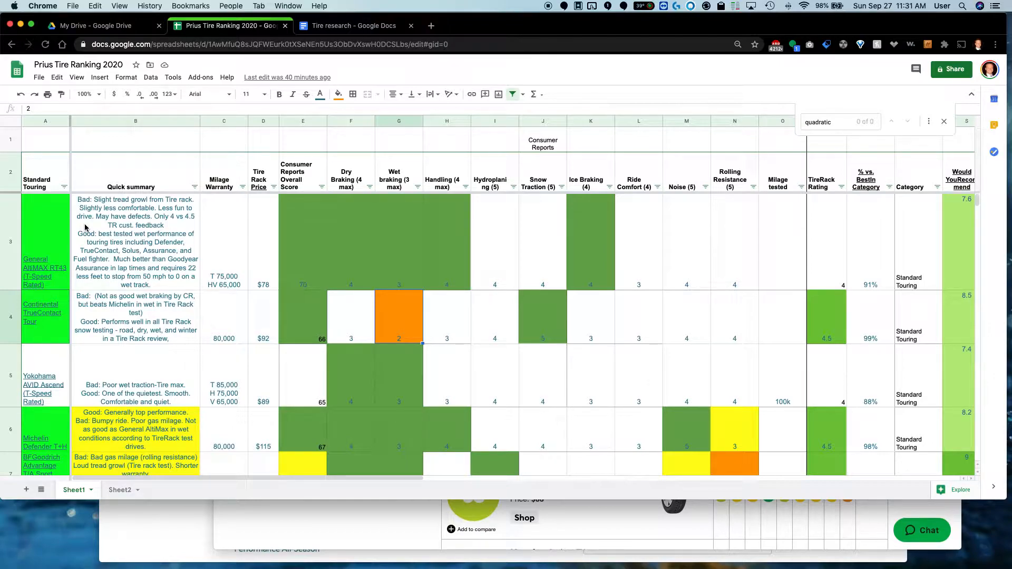
- Review the tire ranking columns from the quick summary across to the Tire Rack specs, including the UTQG ratings
left_click(184, 278)
scroll(184, 278, "right", 5)
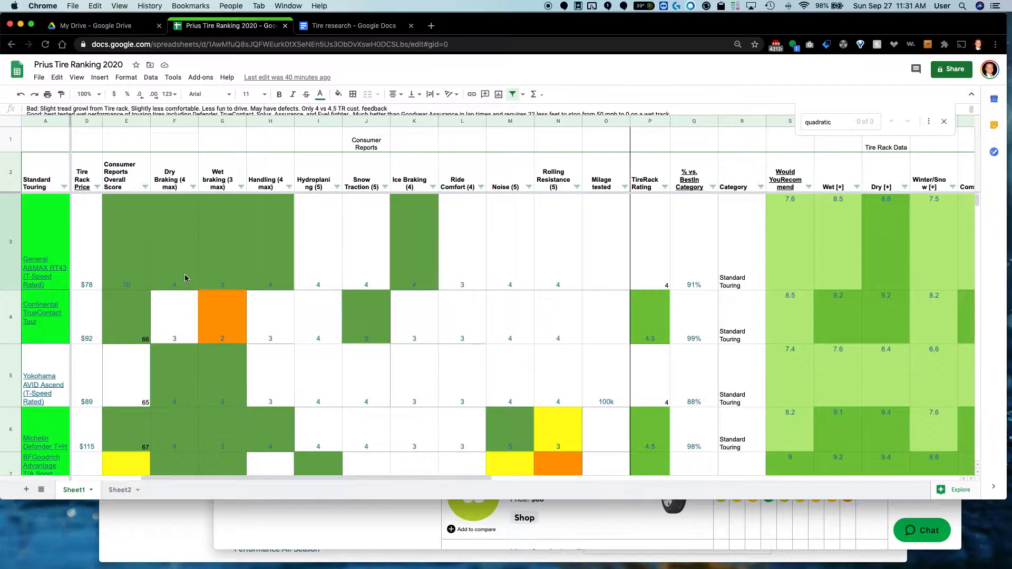
scroll(185, 278, "right", 6)
scroll(185, 278, "right", 10)
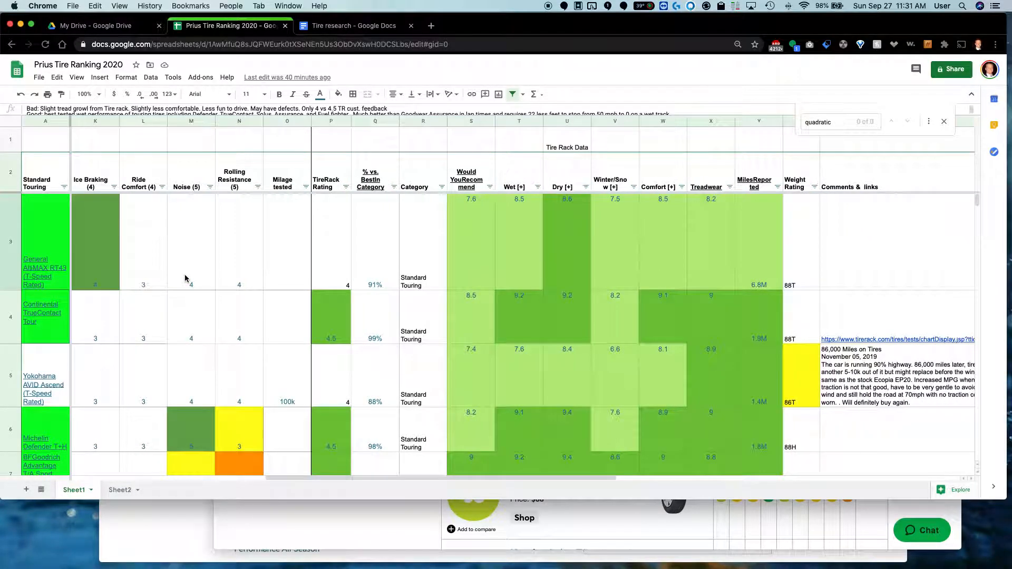
scroll(184, 278, "right", 8)
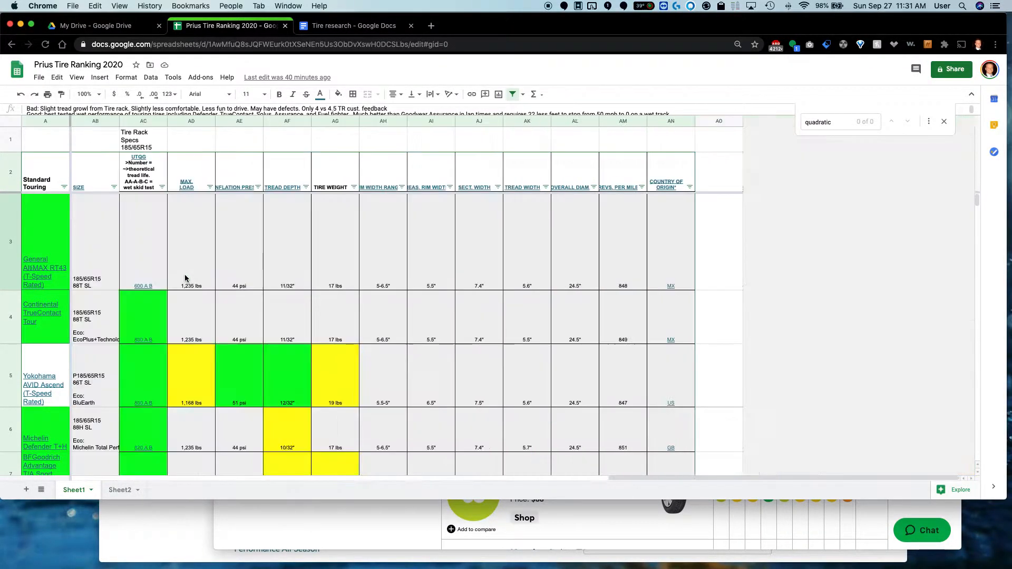
scroll(143, 232, "left", 3)
scroll(143, 232, "right", 3)
mouse_move(153, 180)
mouse_move(145, 294)
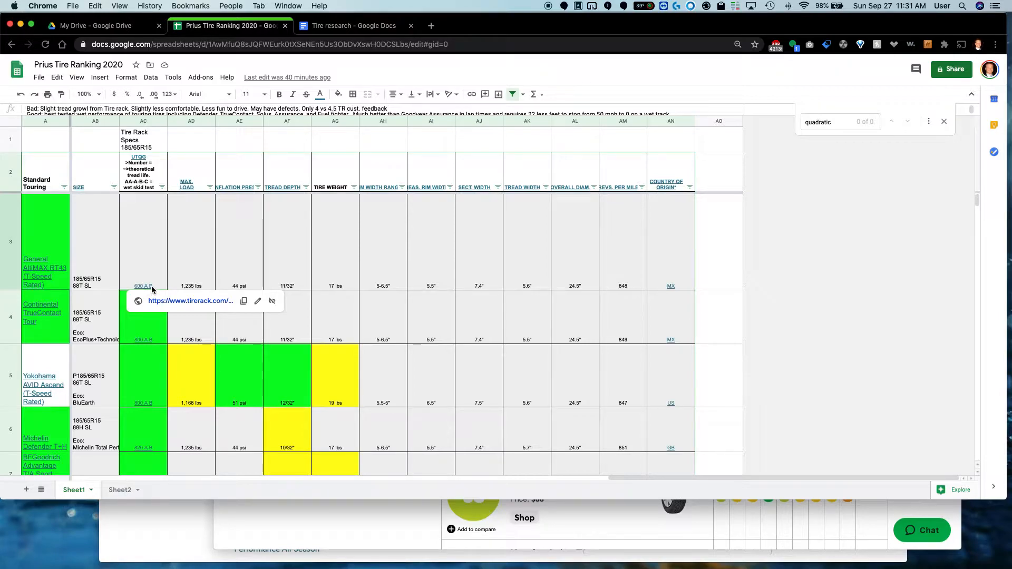
- Compare the UTQG, load, tread depth and tire weight specs across the listed tires, checking the BFGoodrich Advantage T/A Sport's UTQG entry
scroll(149, 389, "down", 5)
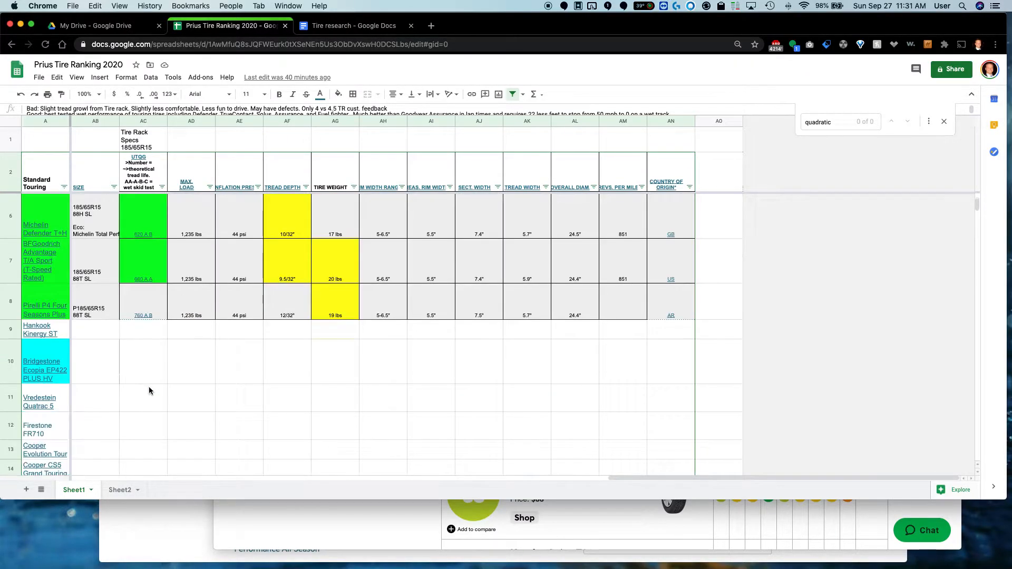
left_click(153, 278)
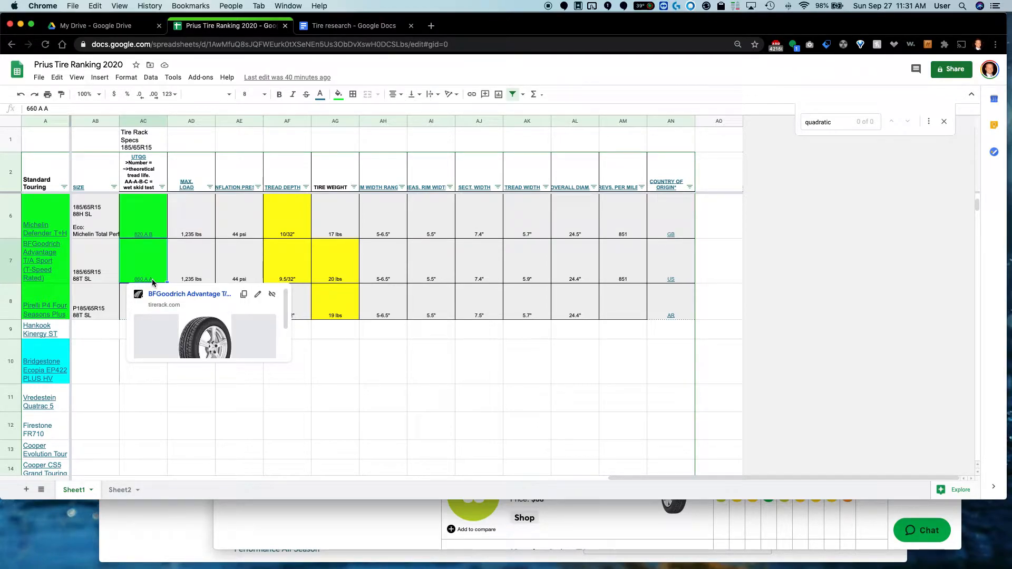
scroll(156, 263, "up", 3)
scroll(156, 263, "down", 10)
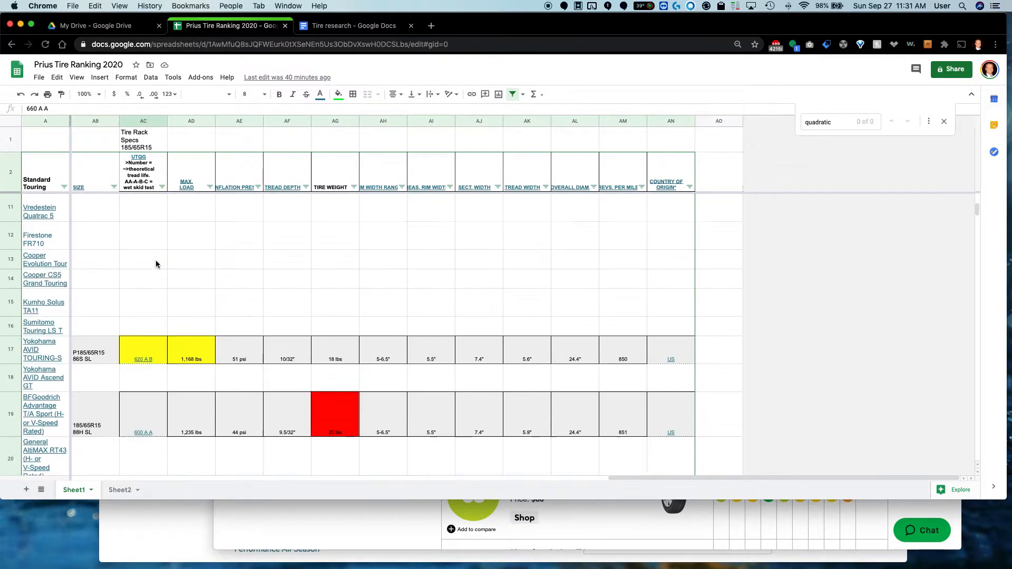
scroll(156, 264, "up", 10)
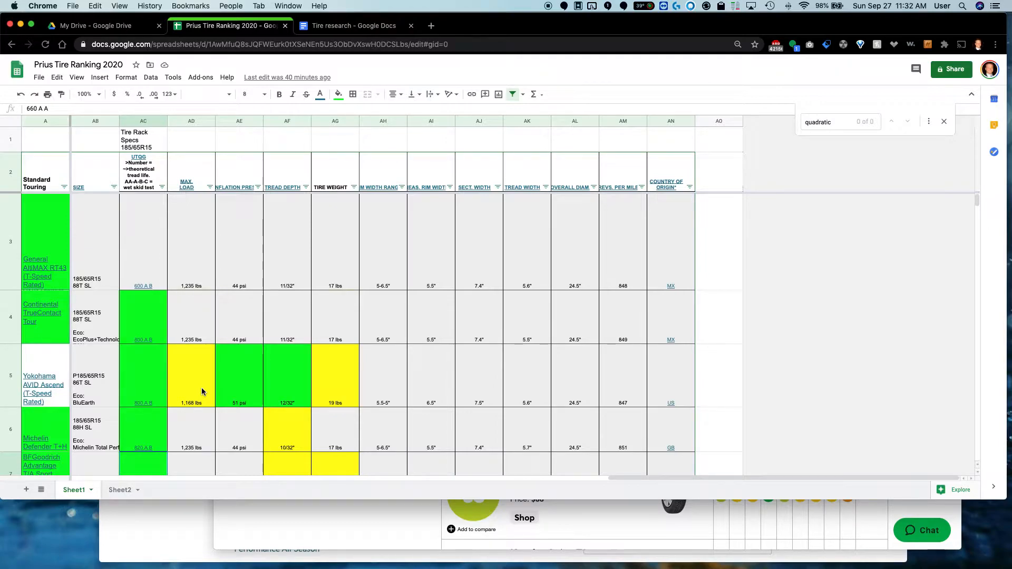
scroll(343, 396, "down", 3)
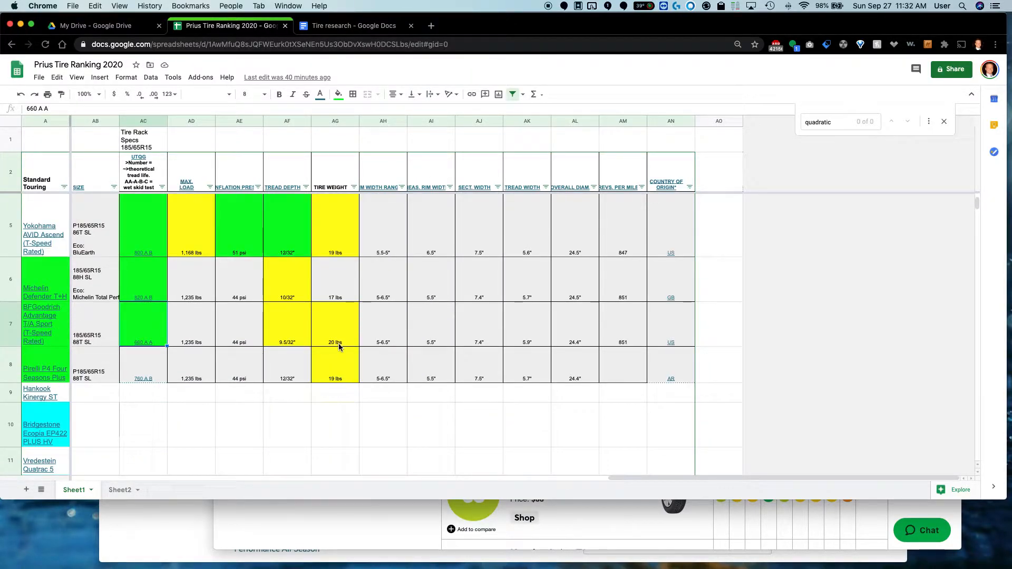
scroll(339, 346, "up", 3)
- Examine the Consumer Reports columns, comparing wet braking, dry braking, rolling resistance and the General AltiMAX RT43's overall score
scroll(338, 343, "left", 10)
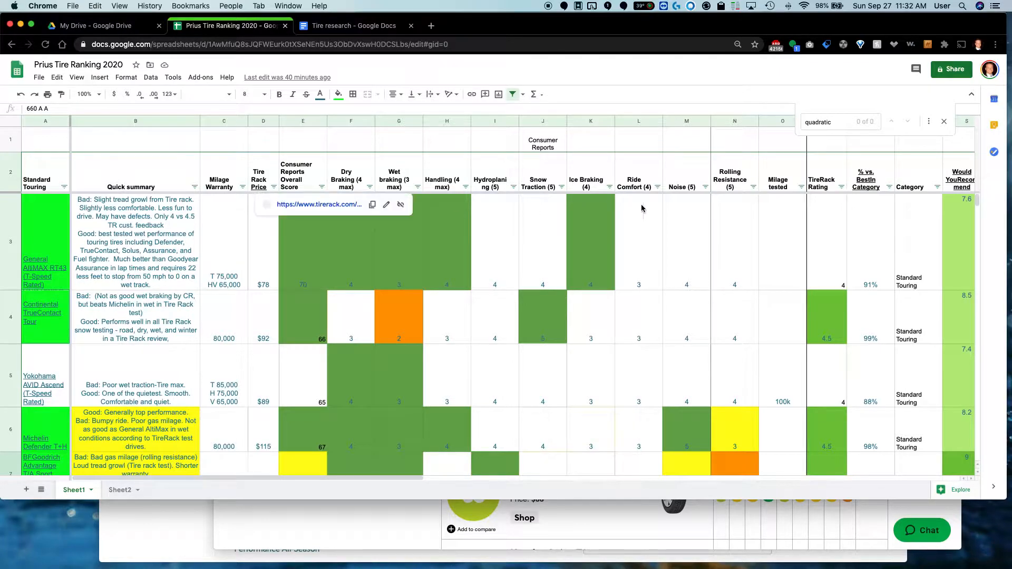
left_click(406, 183)
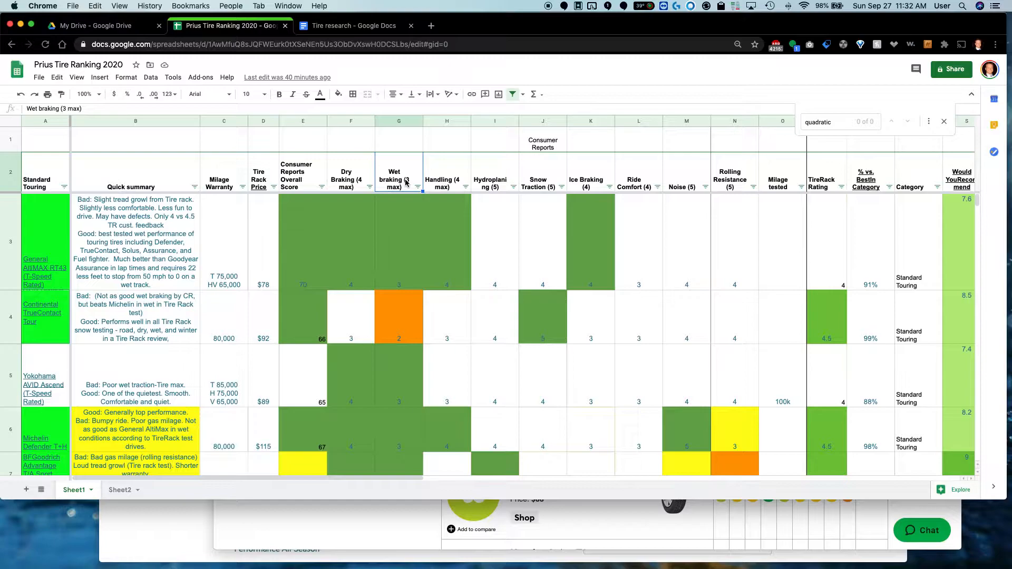
left_click(401, 230)
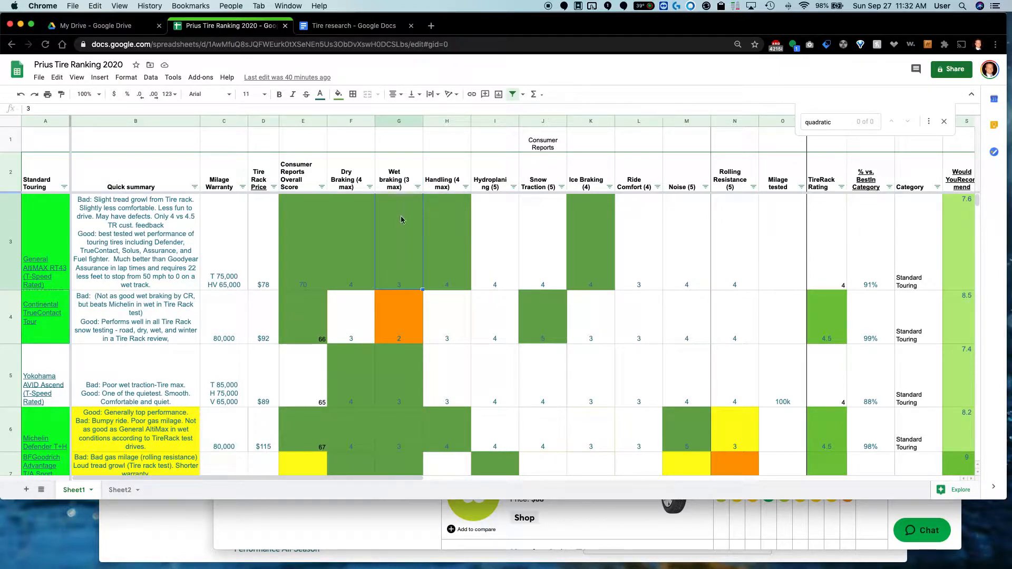
left_click(406, 326)
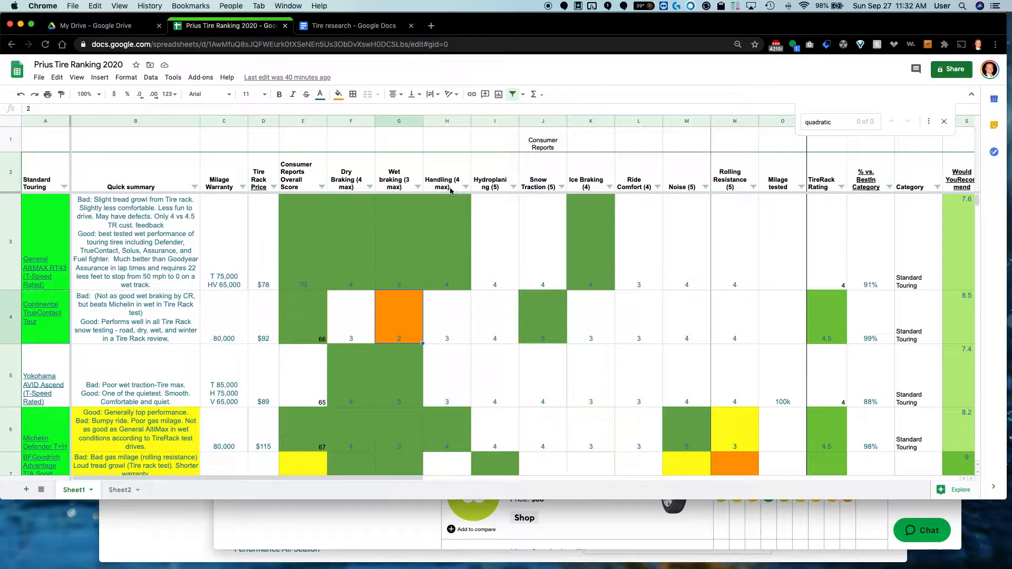
left_click(351, 218)
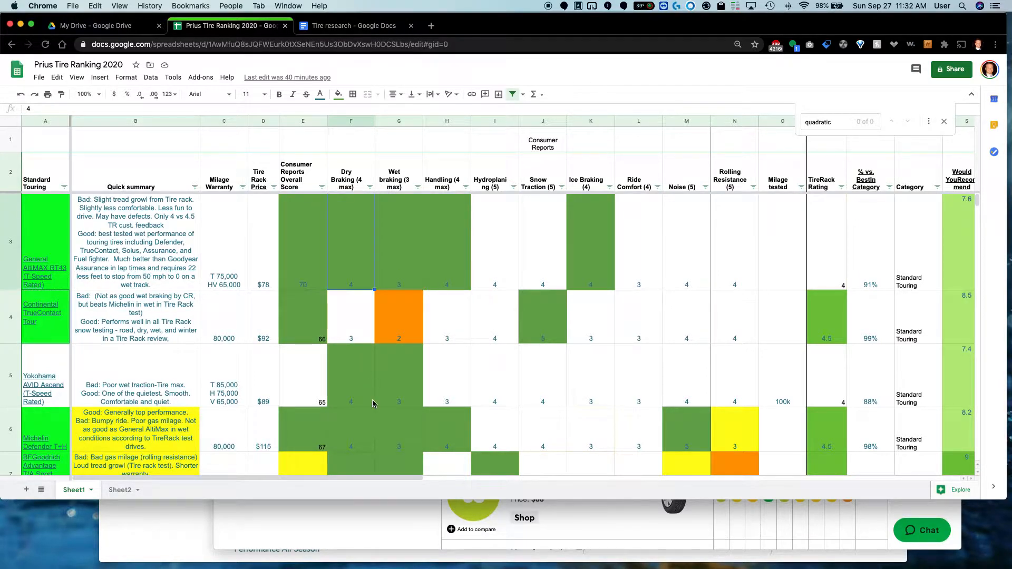
scroll(373, 404, "down", 3)
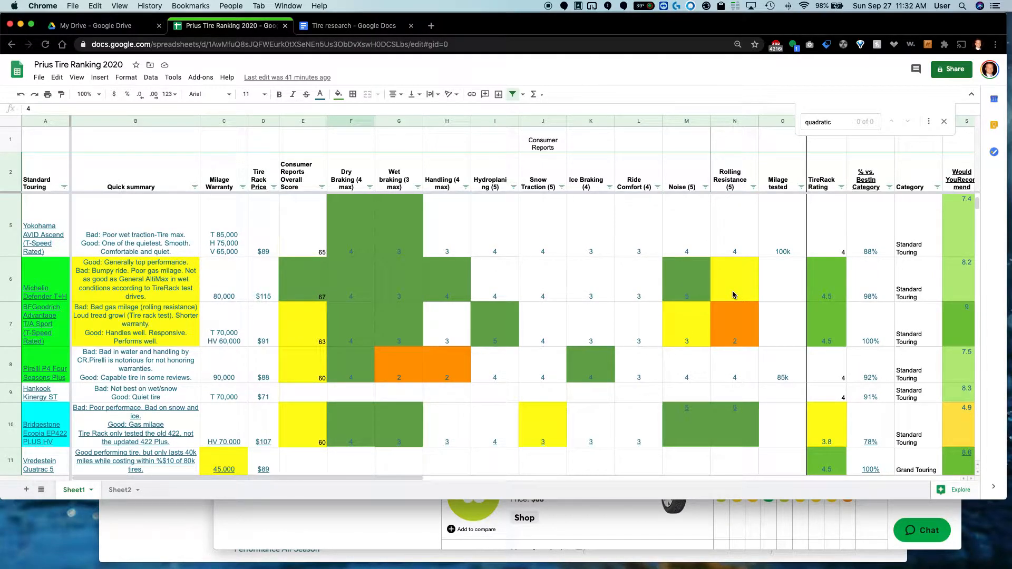
scroll(732, 293, "up", 3)
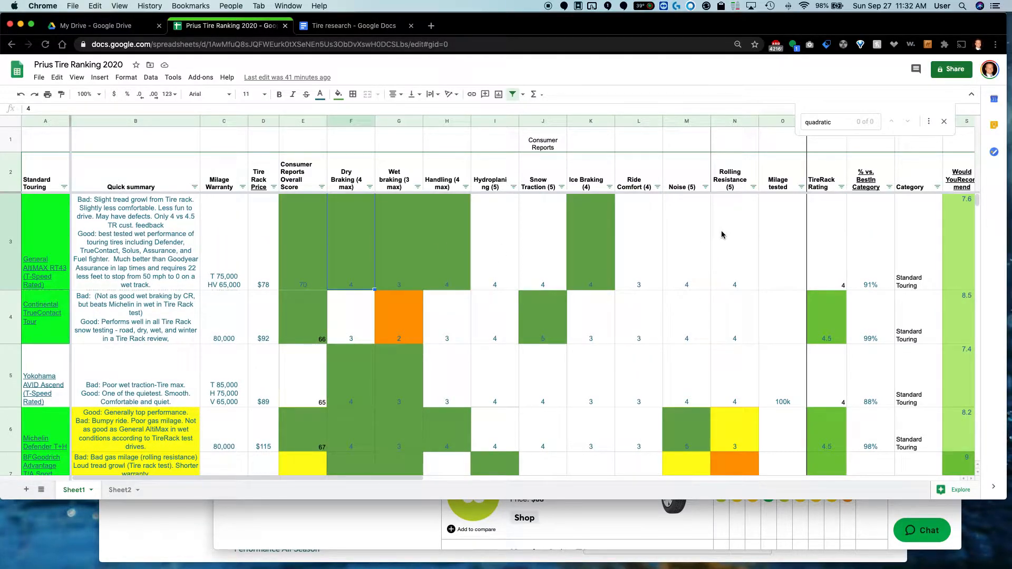
left_click(41, 251)
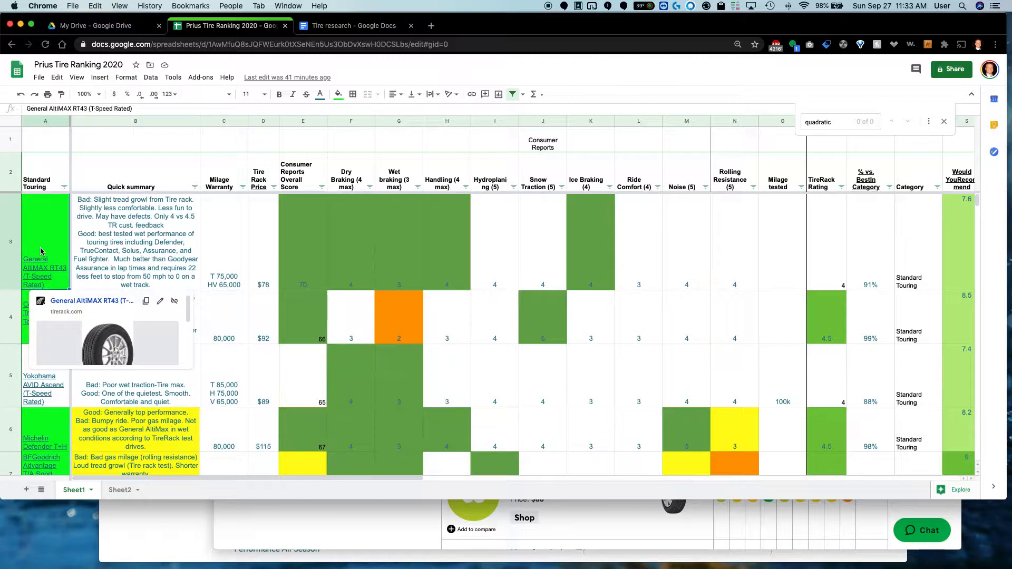
left_click(326, 272)
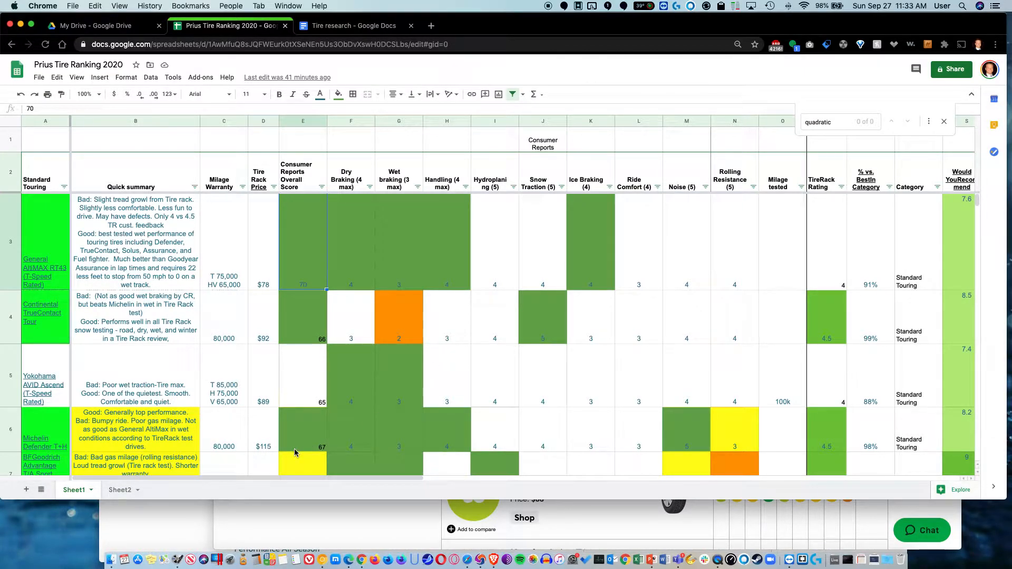
- Switch to the Consumer Reports tire ratings page and review the all-season tire scores and test results for the 2007 Toyota Prius
left_click(298, 512)
scroll(449, 457, "up", 4)
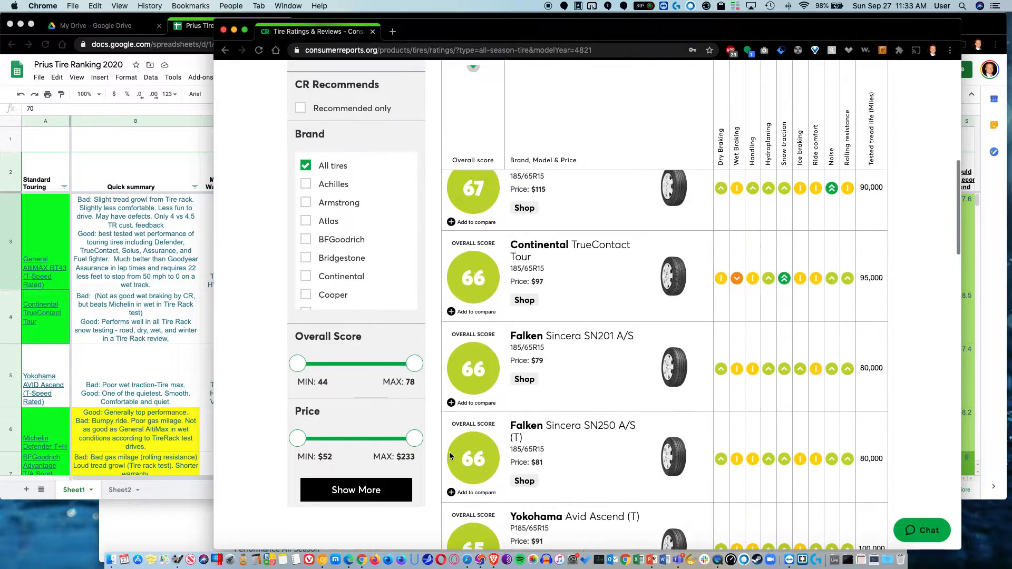
scroll(450, 453, "up", 10)
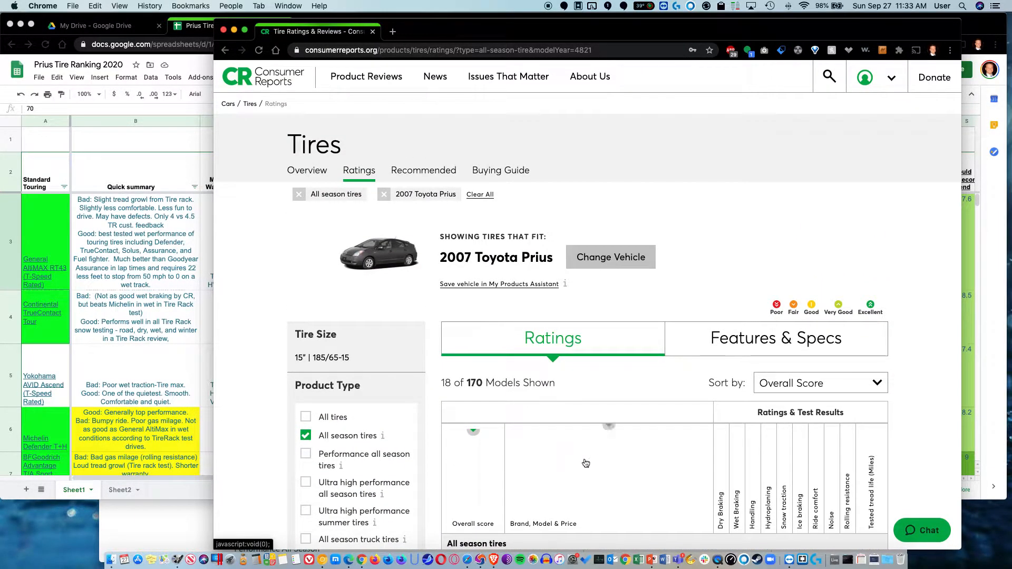
scroll(451, 457, "down", 6)
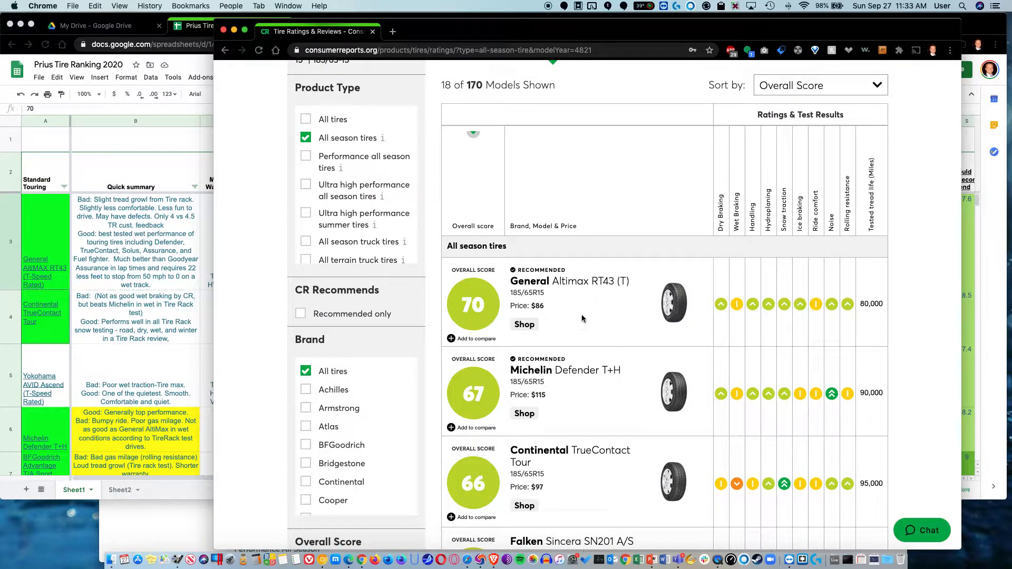
scroll(581, 312, "up", 5)
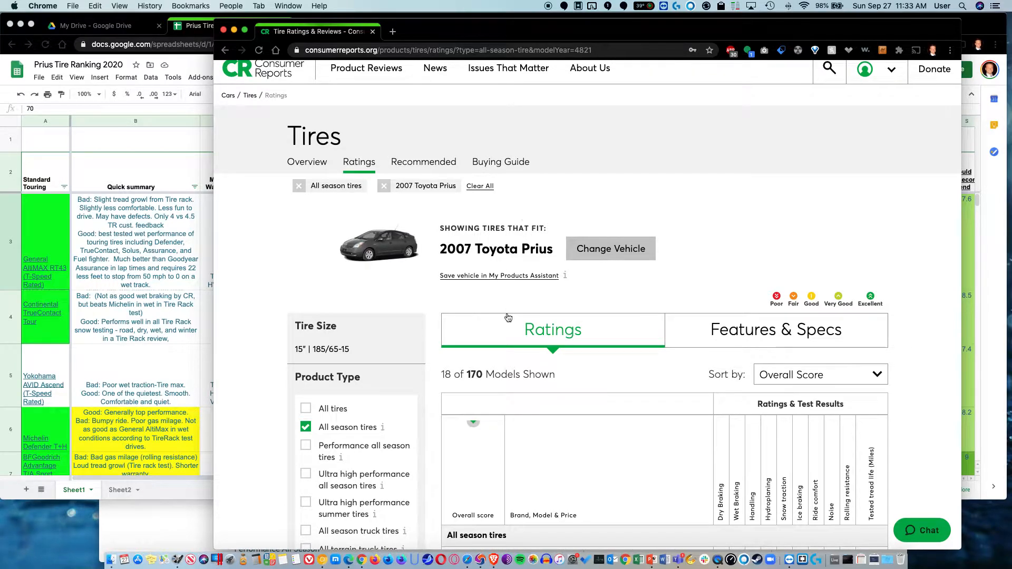
scroll(688, 181, "down", 6)
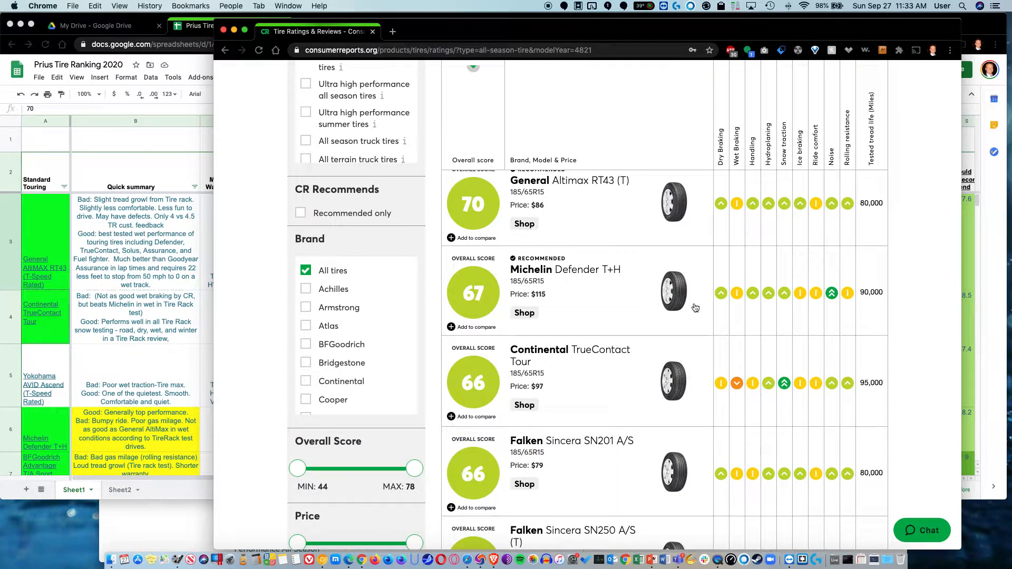
scroll(593, 212, "up", 3)
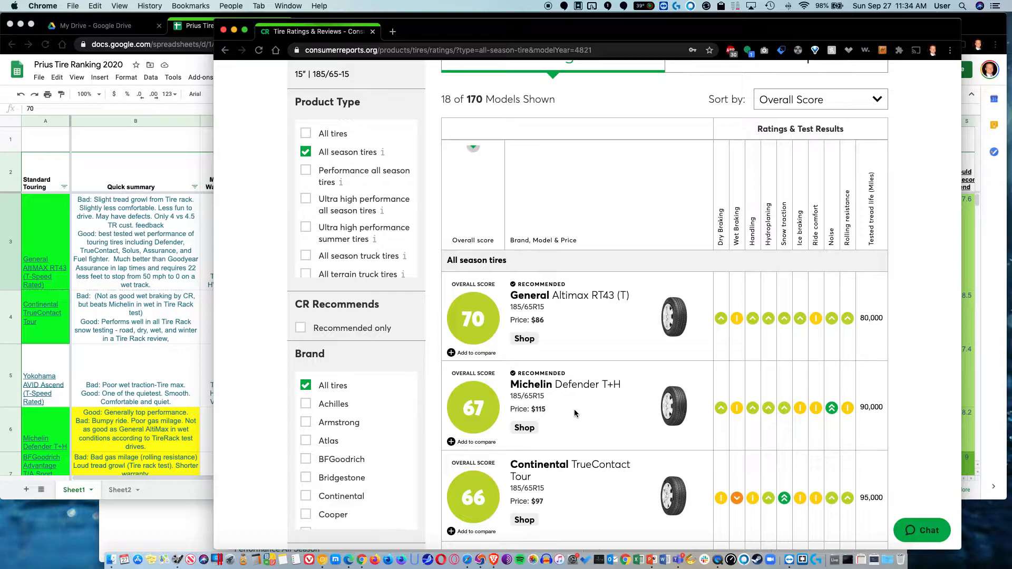
scroll(574, 413, "down", 3)
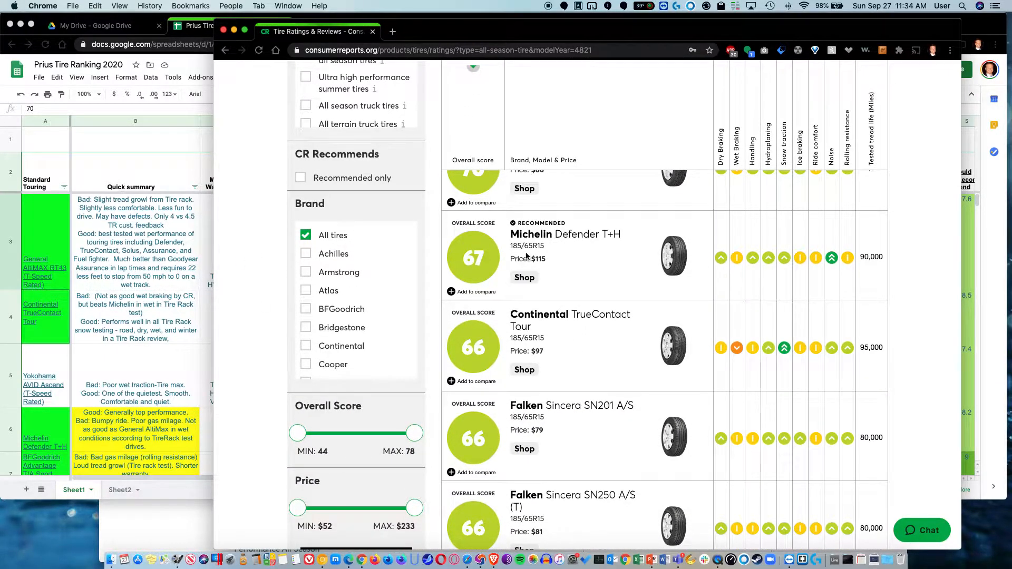
scroll(528, 258, "up", 2)
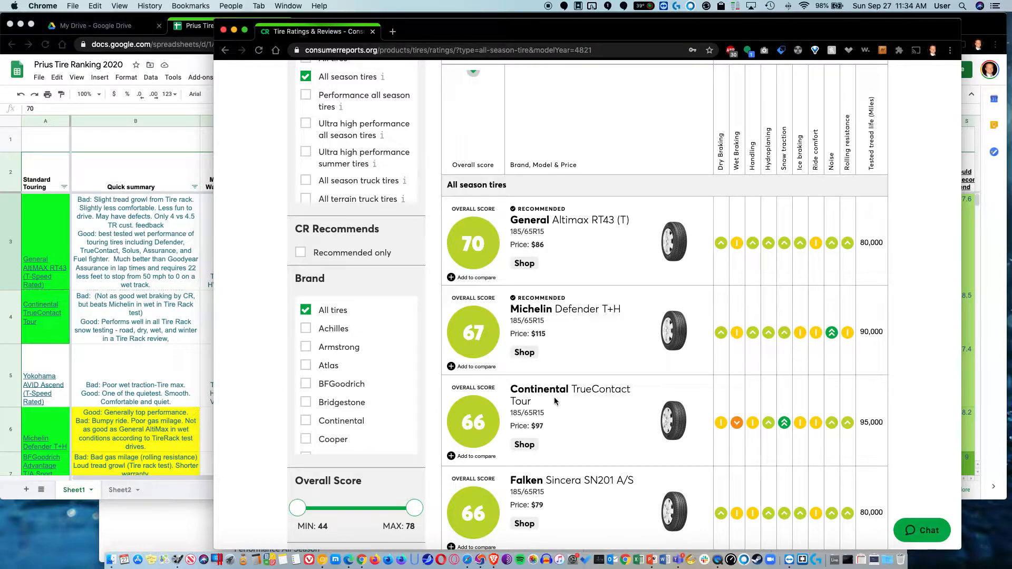
scroll(560, 493, "down", 5)
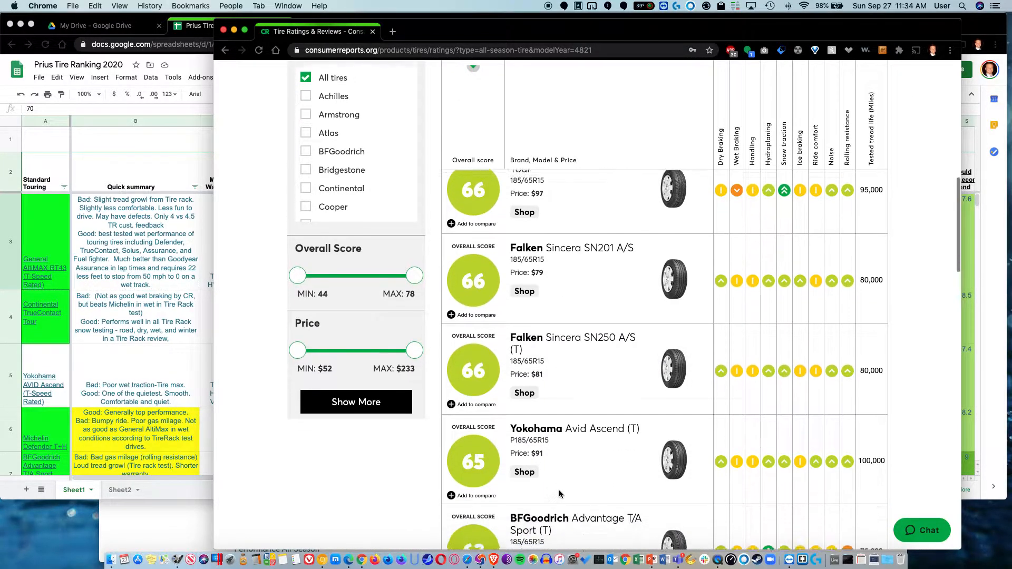
- Return to the Prius Tire Ranking 2020 spreadsheet and review the tire summaries and the Tire Rack Data columns
left_click(123, 273)
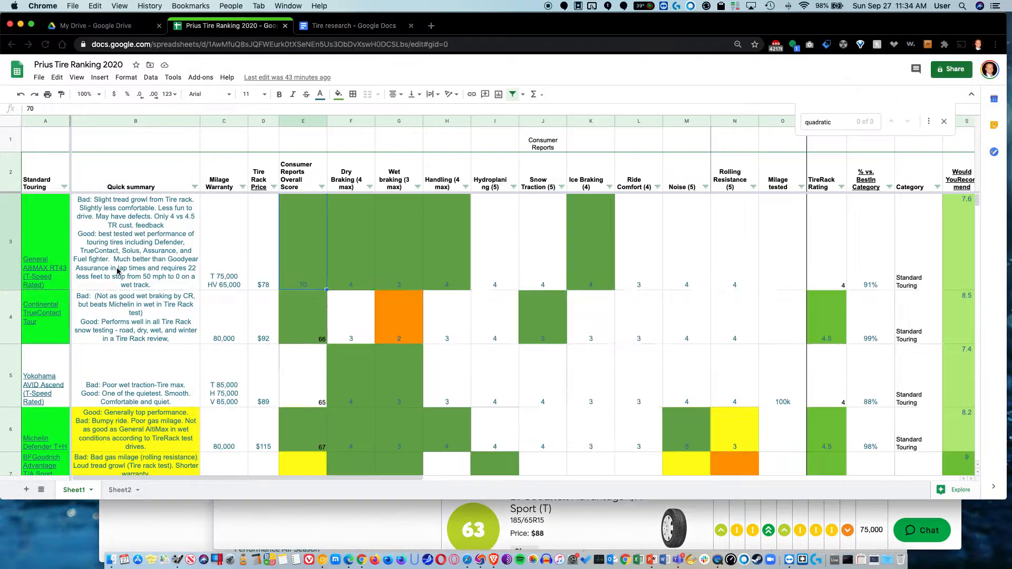
scroll(99, 364, "down", 4)
scroll(99, 364, "up", 4)
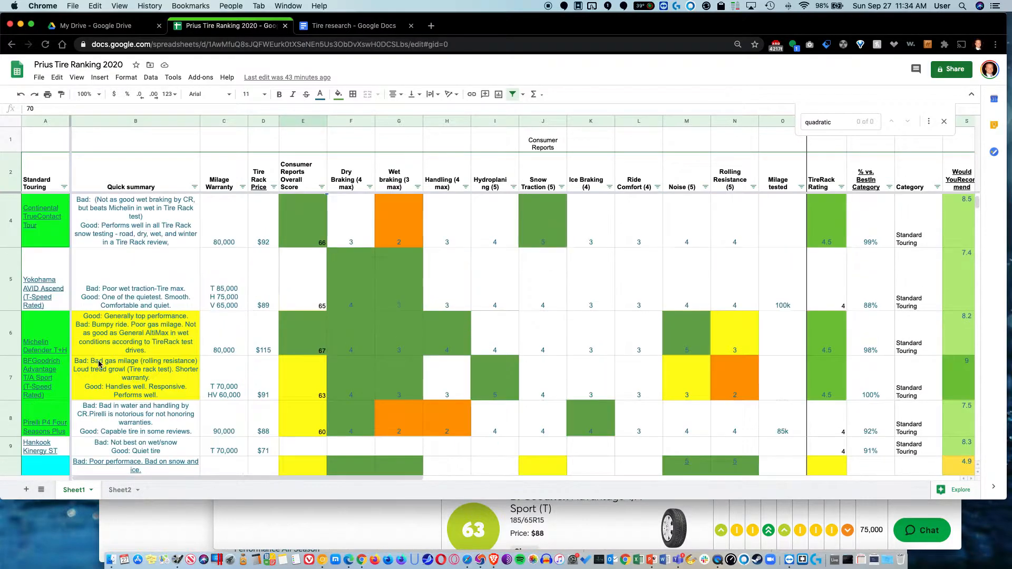
scroll(569, 408, "right", 7)
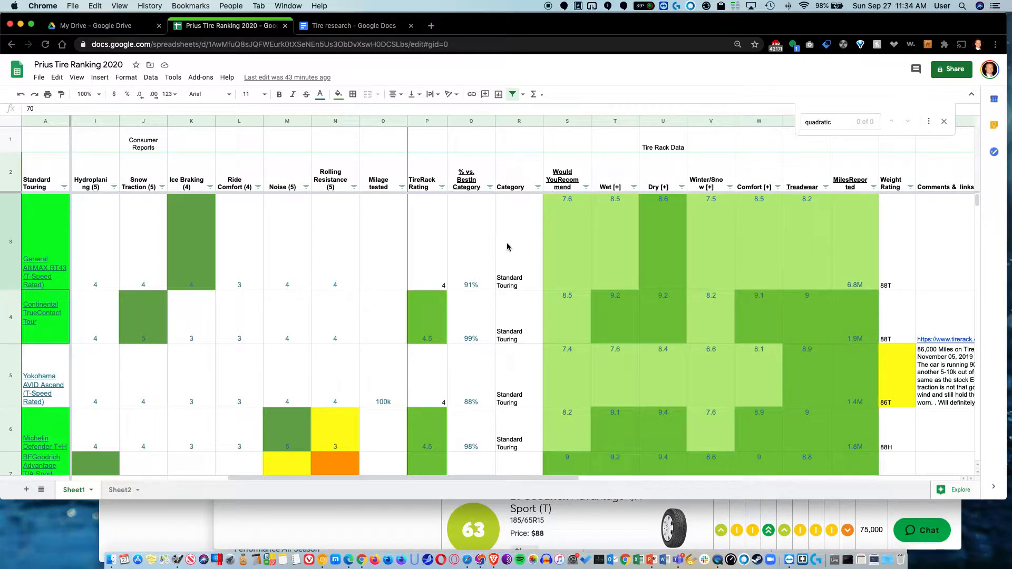
- Switch to the Tire Rack site in Brave and open its tire Test Results page to view the recent testing section
left_click(432, 524)
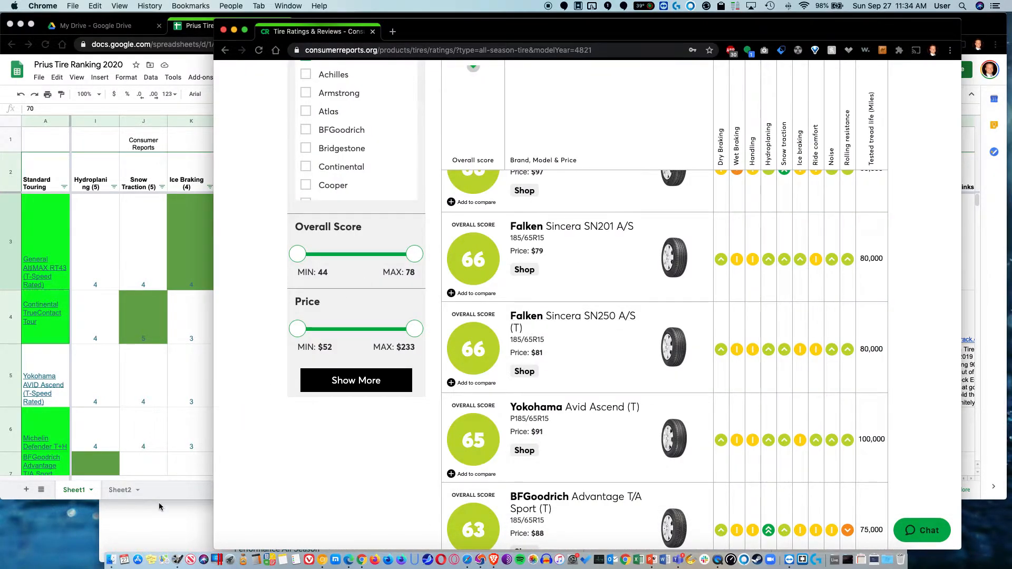
key("super+grave")
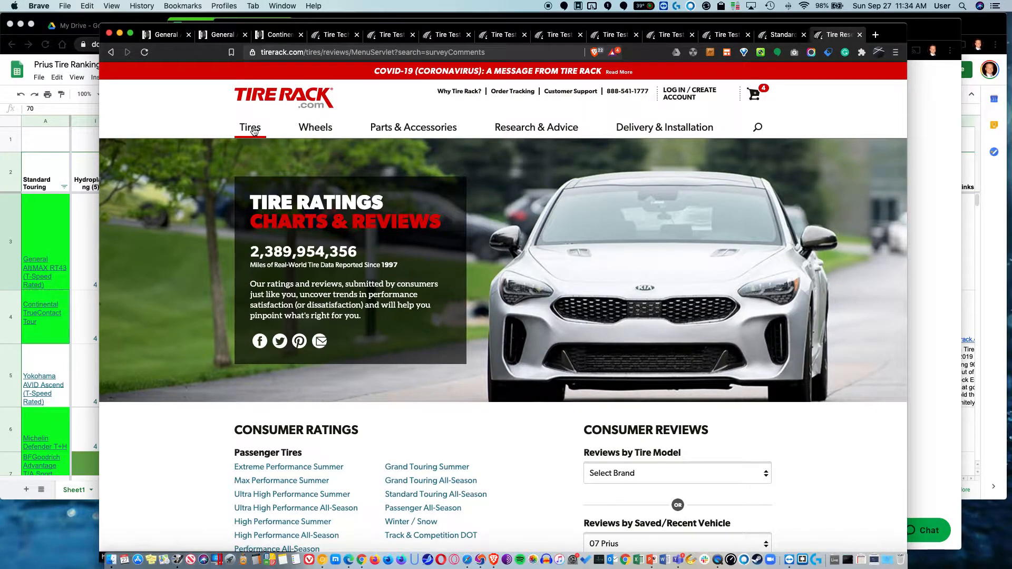
mouse_move(253, 131)
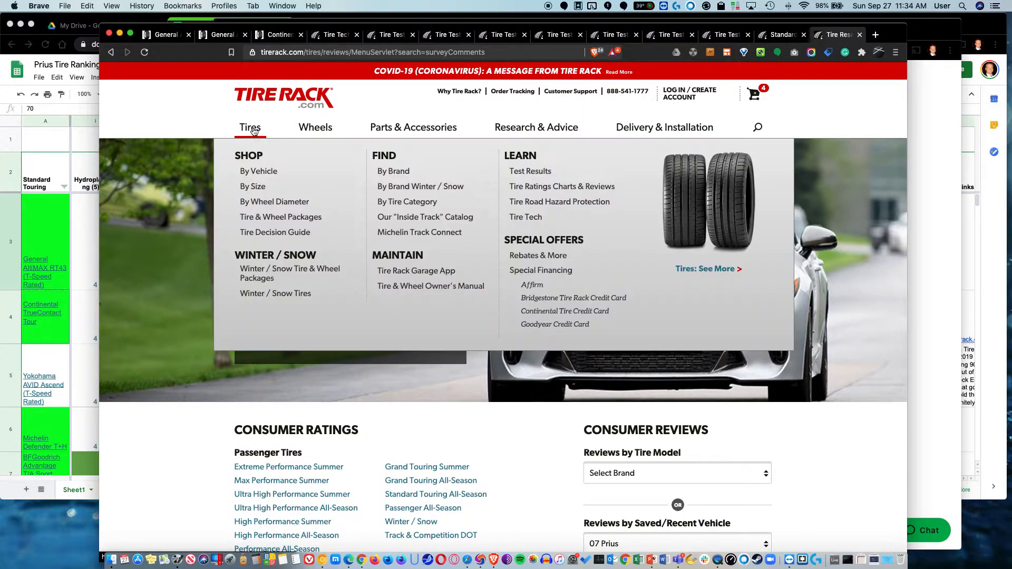
left_click(544, 172)
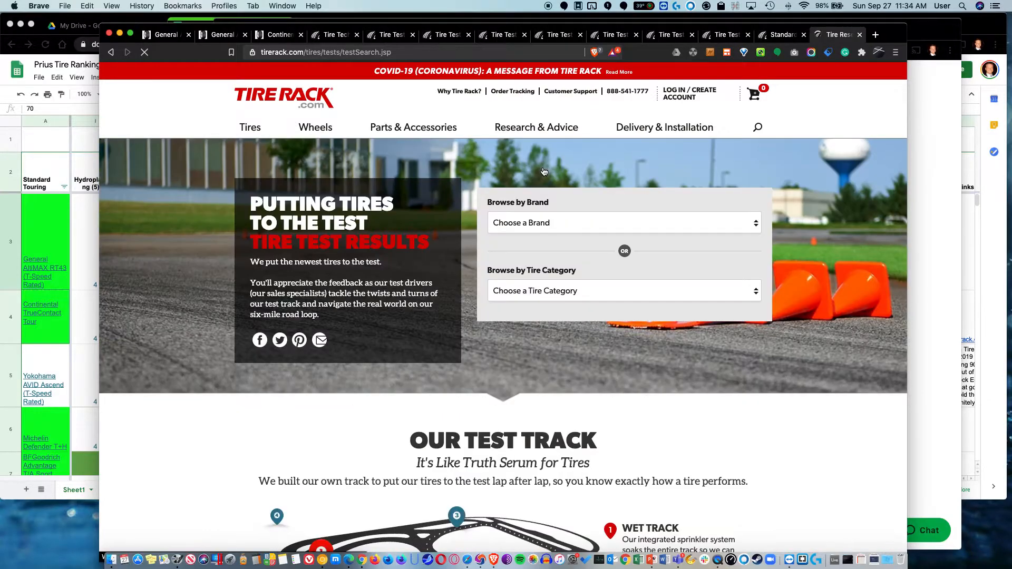
scroll(487, 384, "down", 8)
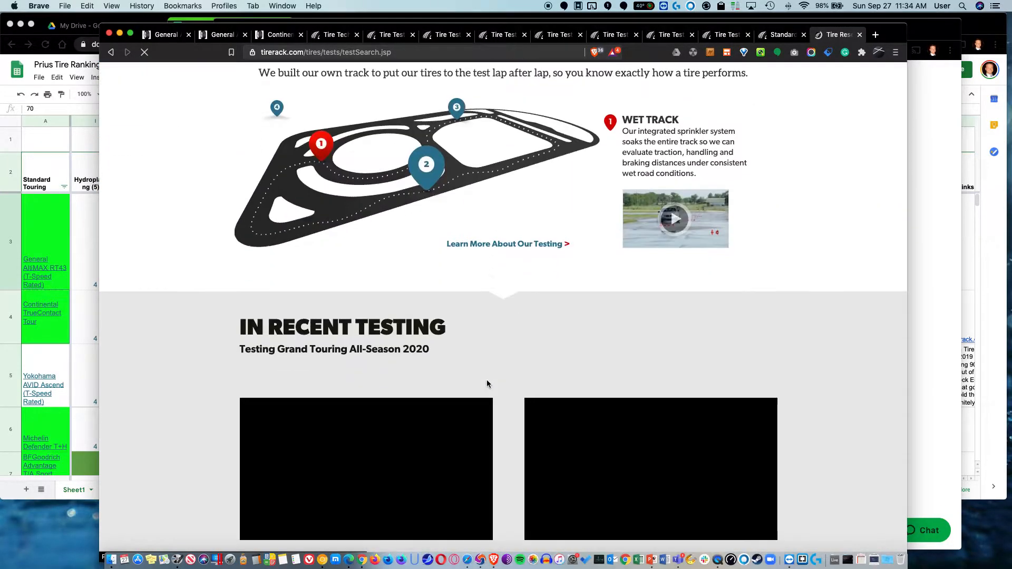
- Open Tire Rack's tire ratings charts and reviews, and load the consumer ratings for Standard Touring All-Season tires
scroll(487, 383, "up", 8)
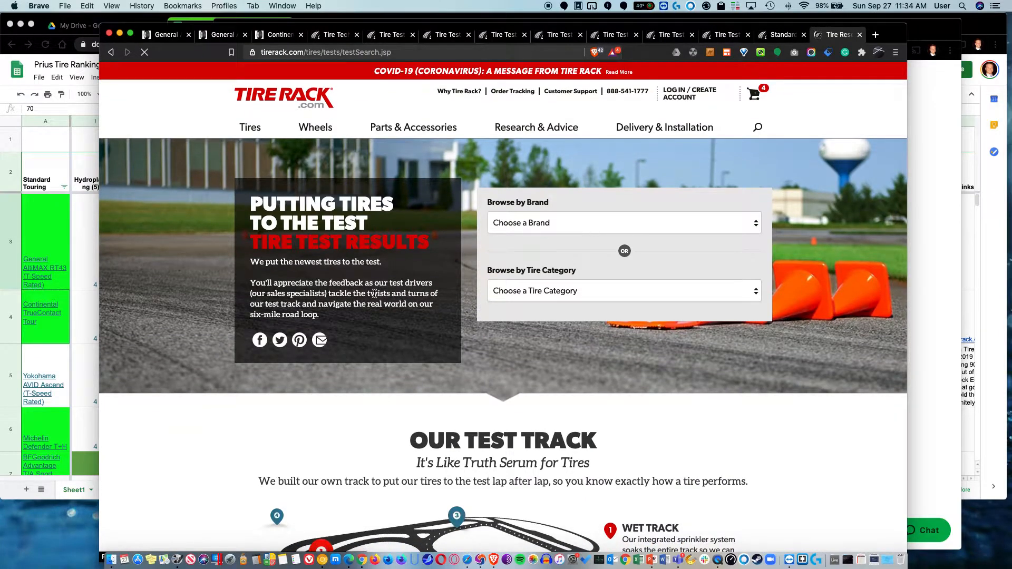
mouse_move(253, 132)
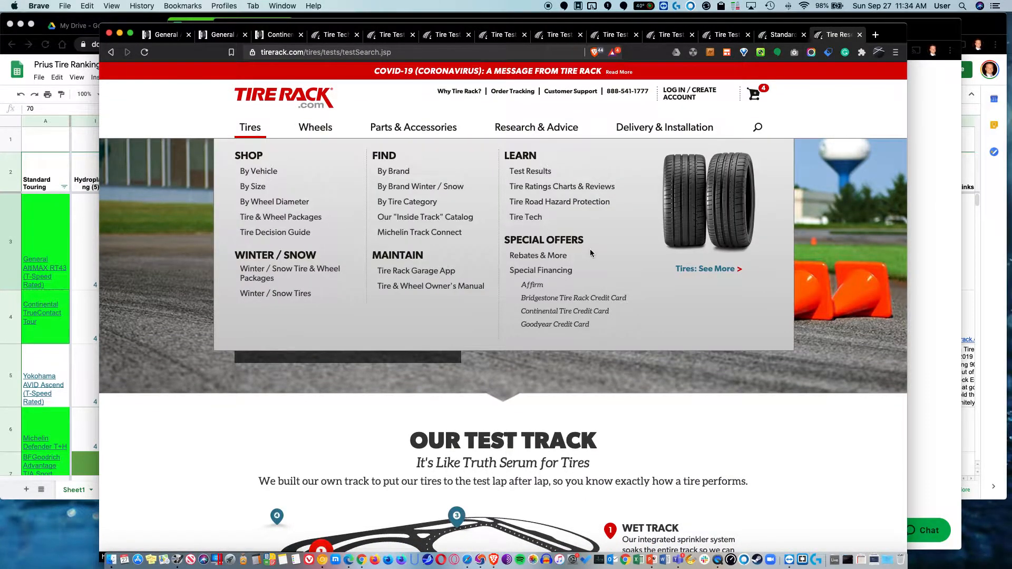
left_click(569, 189)
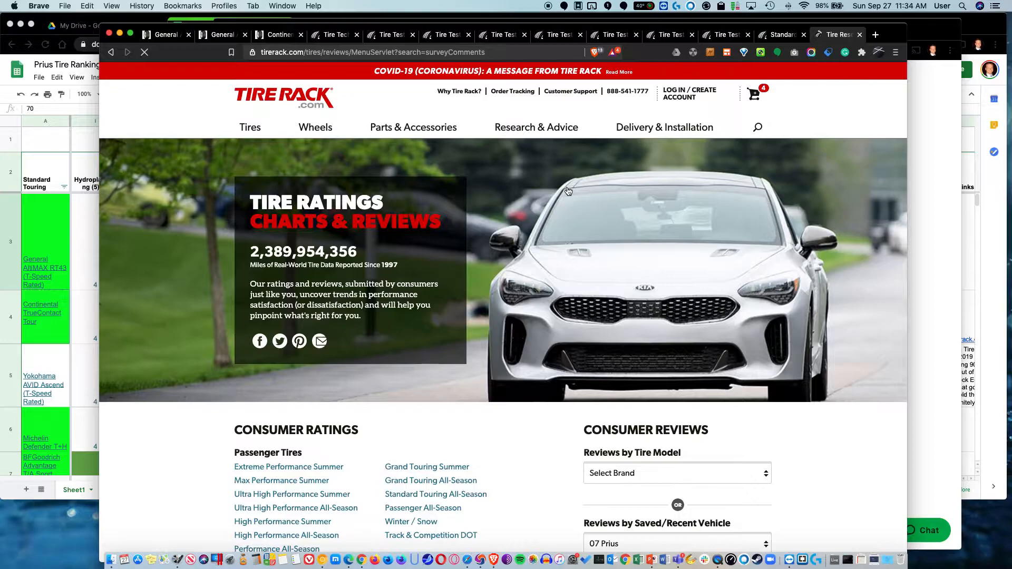
scroll(432, 430, "down", 3)
scroll(432, 429, "down", 2)
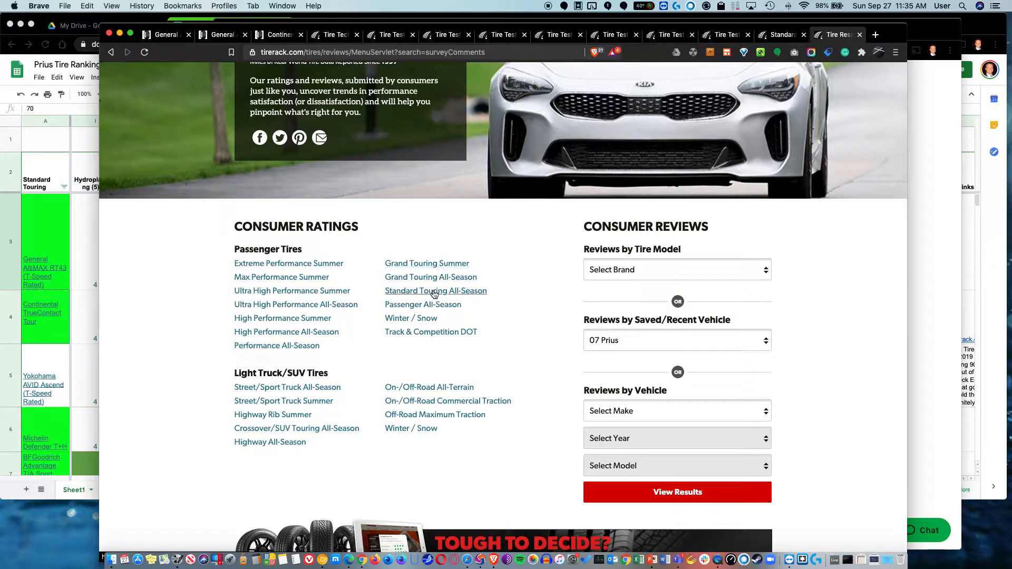
left_click(464, 293)
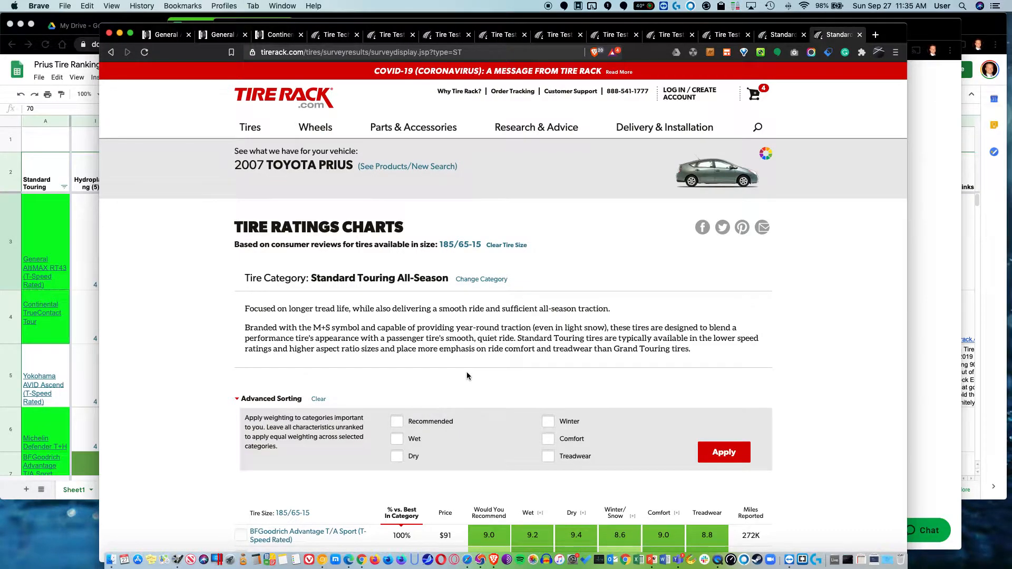
- Highlight all tire rows in the 185/65-15 ratings chart and compare them with the Prius Tire Ranking 2020 spreadsheet in Chrome
scroll(467, 376, "down", 10)
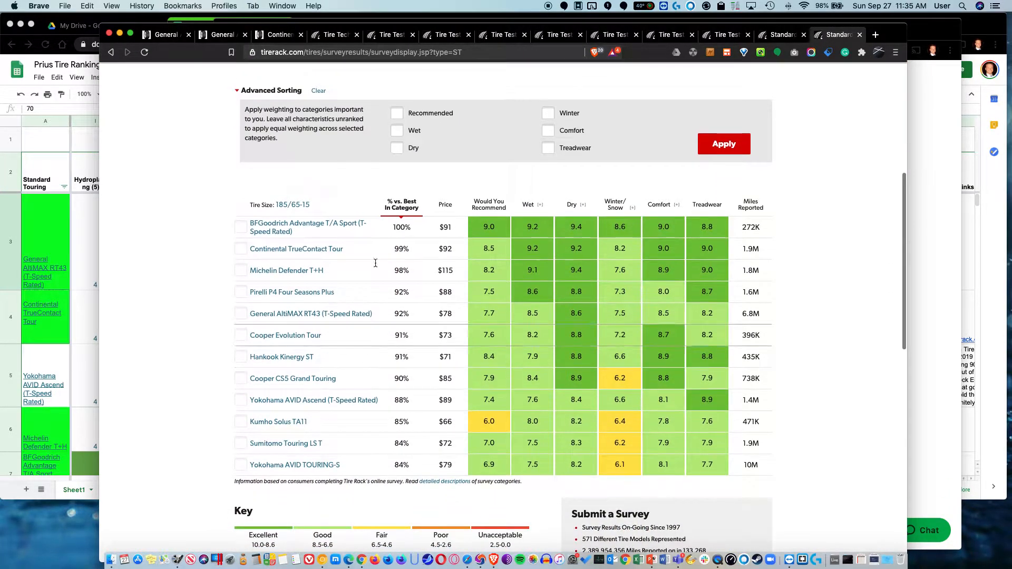
left_click_drag(235, 214, 468, 480)
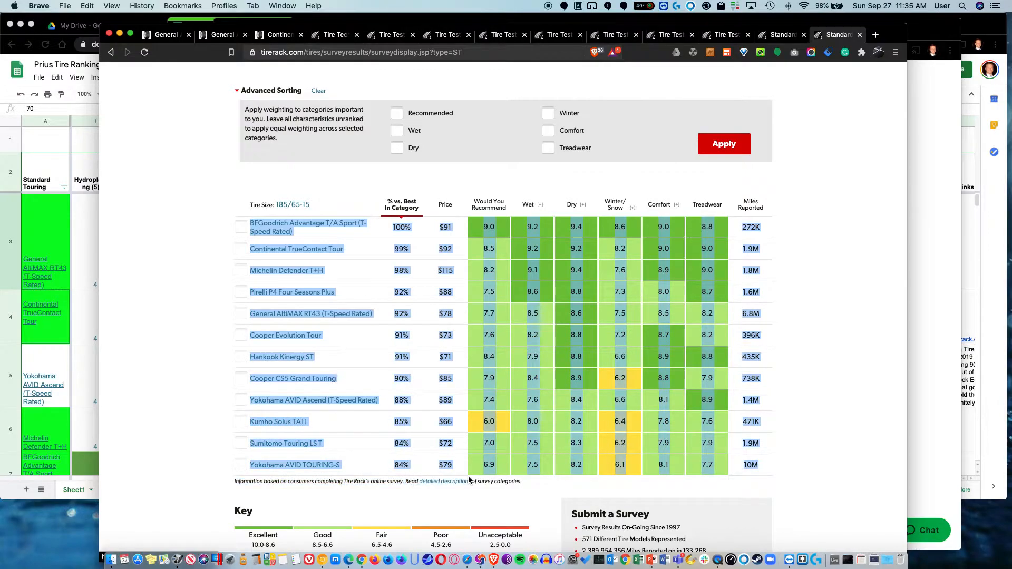
left_click(82, 350)
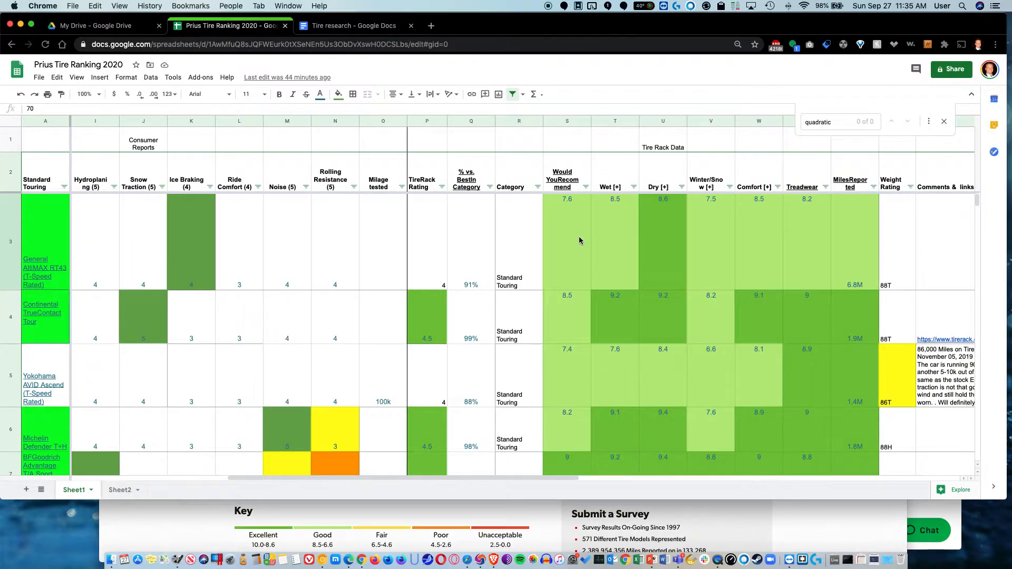
left_click(688, 522)
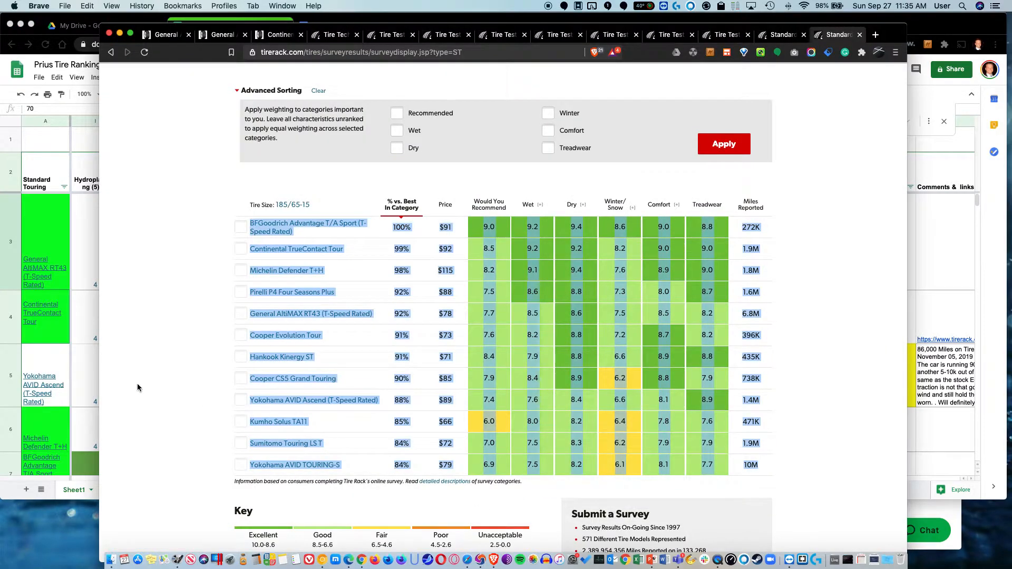
left_click(78, 384)
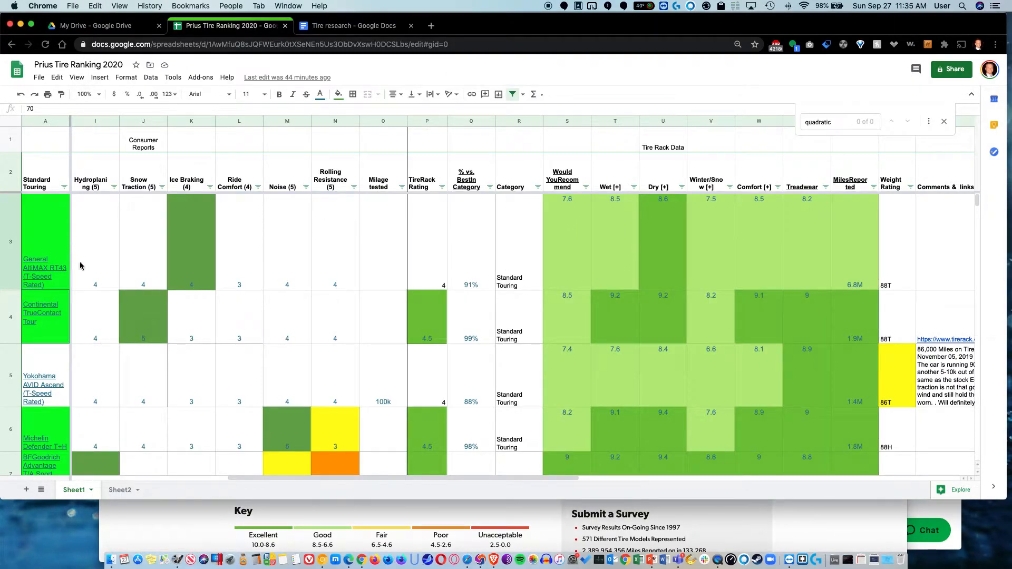
- Examine the spreadsheet's Tire Rack Data columns across the standard and grand touring tires, including the winter/snow ratings
scroll(696, 400, "down", 3)
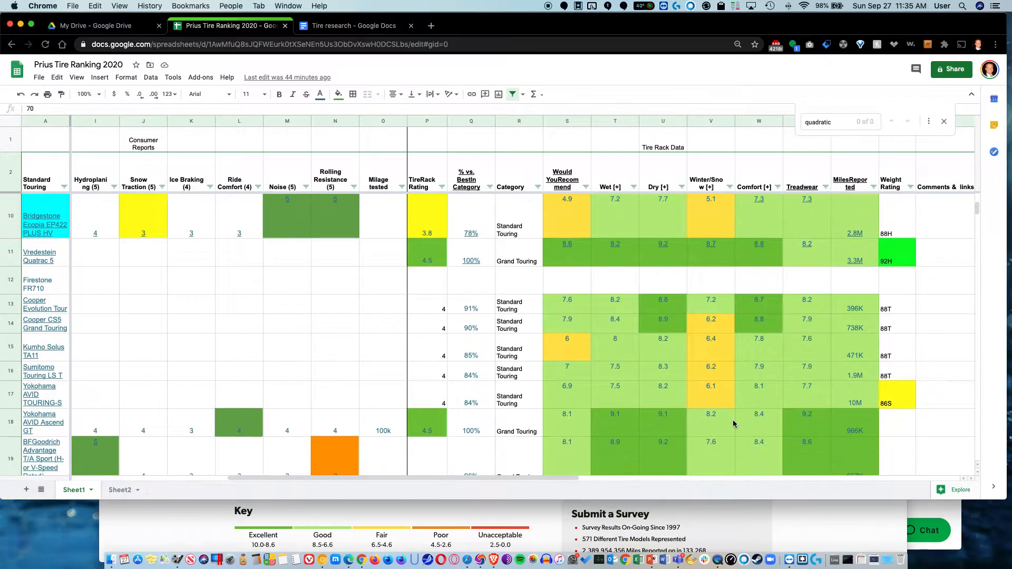
scroll(733, 425, "up", 3)
scroll(734, 424, "right", 1)
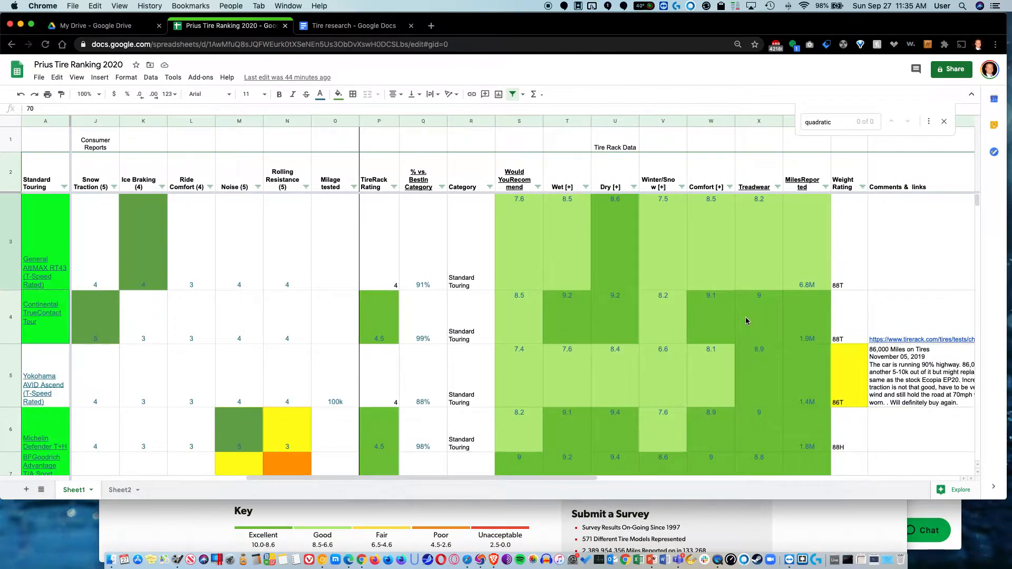
scroll(675, 255, "down", 5)
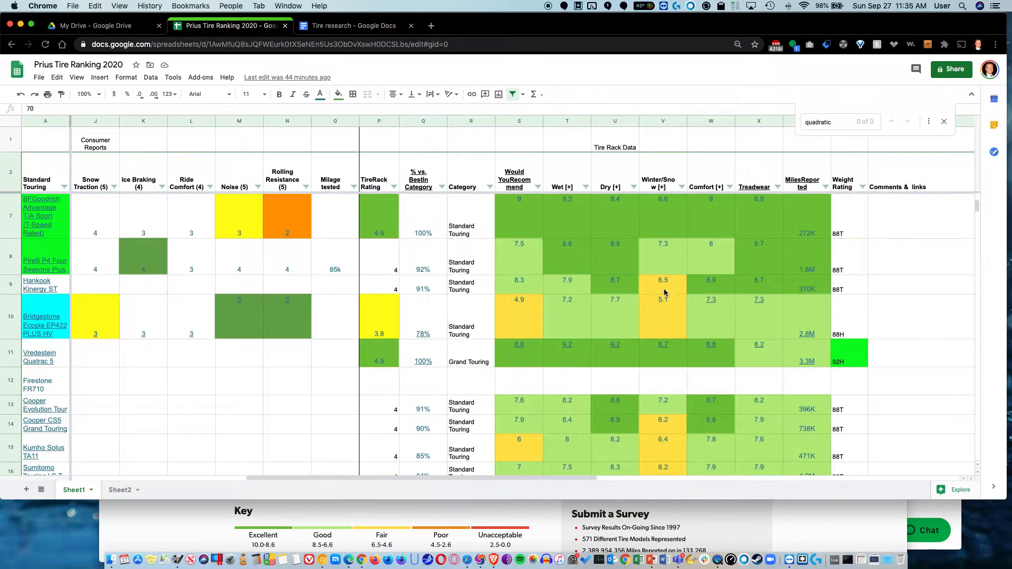
scroll(663, 313, "down", 5)
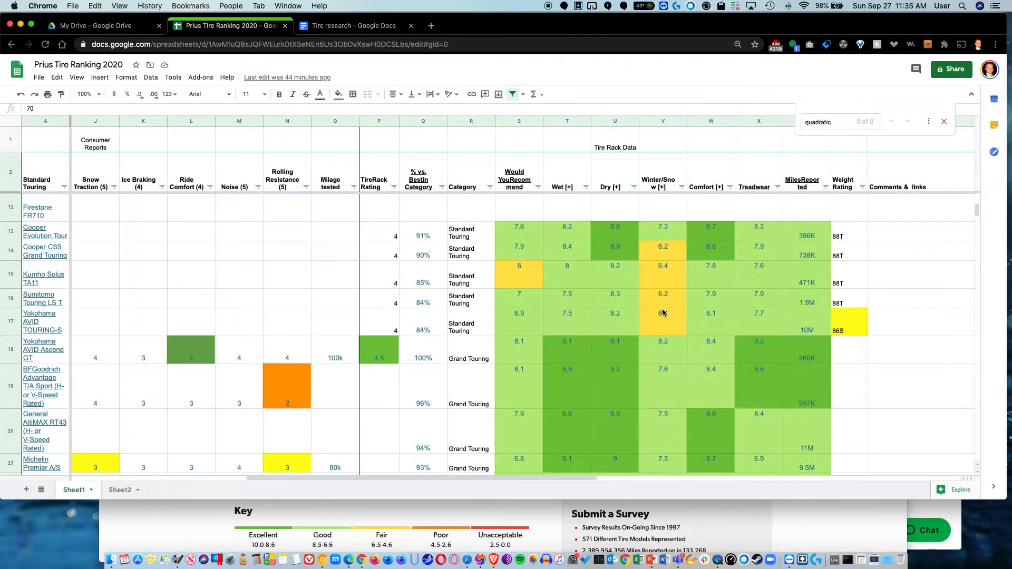
scroll(664, 313, "down", 3)
scroll(659, 308, "up", 12)
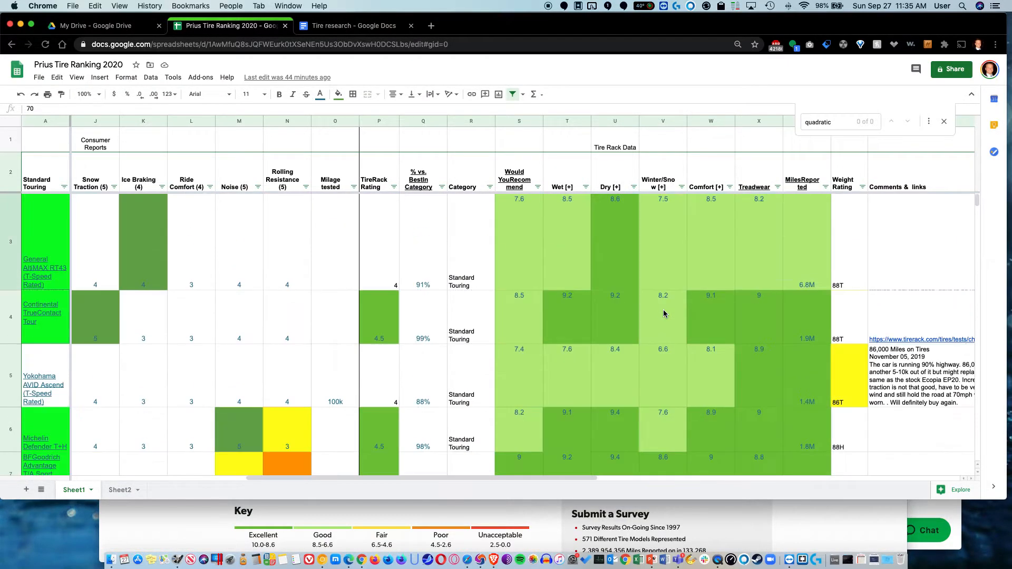
scroll(461, 349, "down", 9)
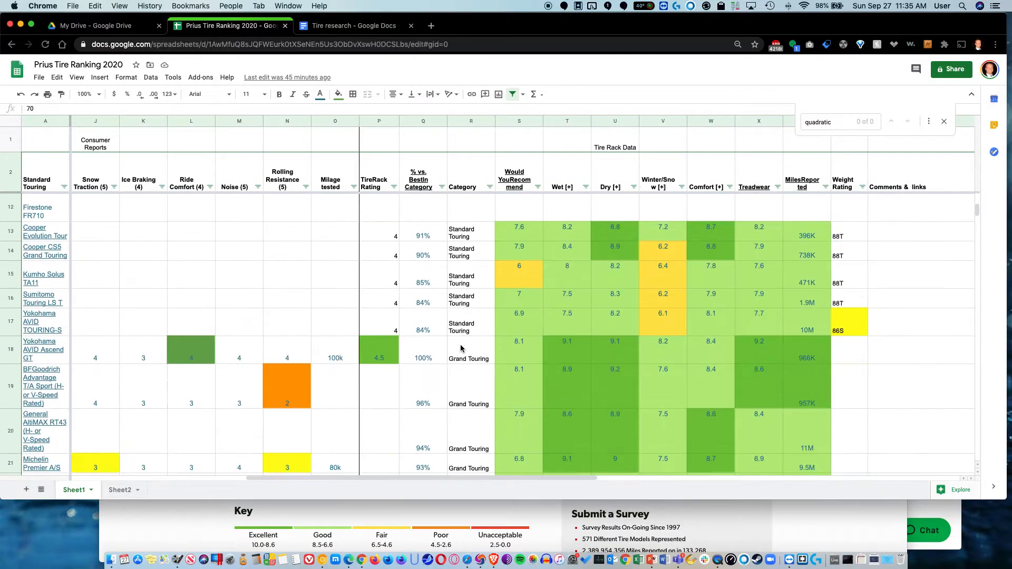
- Review the quick summaries, mileage warranties and Tire Rack prices from the lower-ranked tires up to the General AltiMAX RT43
scroll(390, 387, "left", 8)
scroll(390, 387, "up", 4)
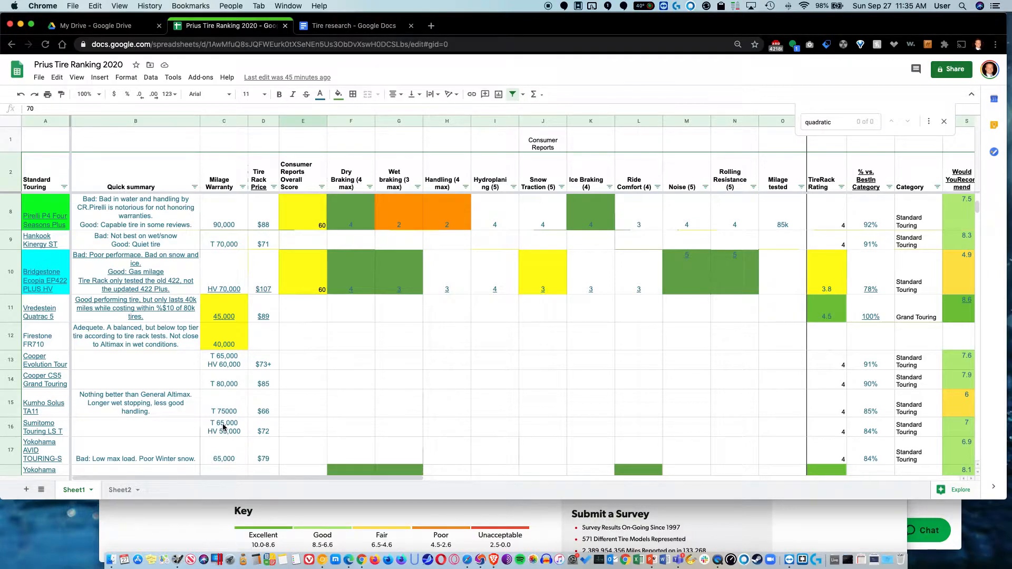
scroll(227, 317, "up", 1)
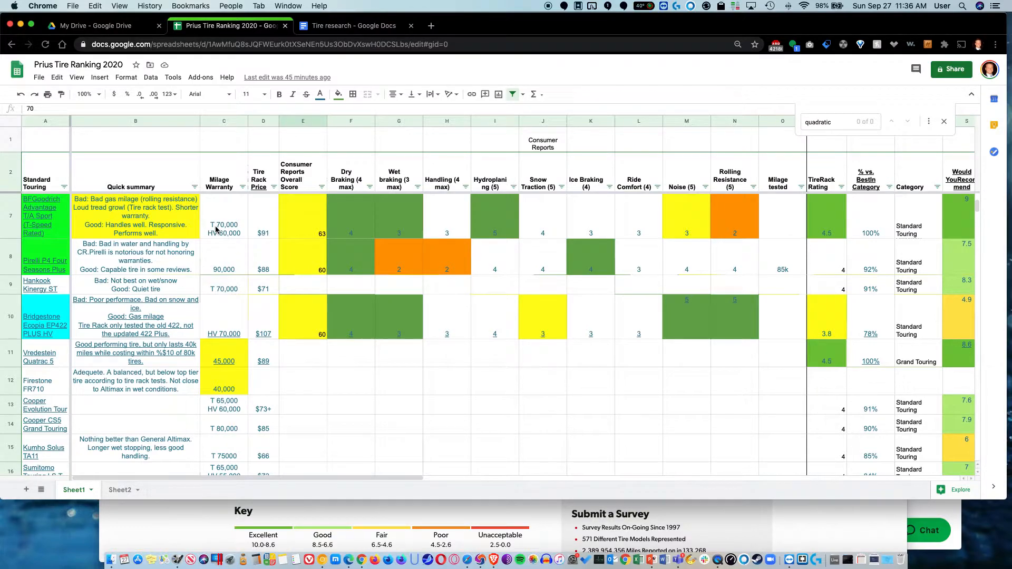
scroll(275, 363, "up", 5)
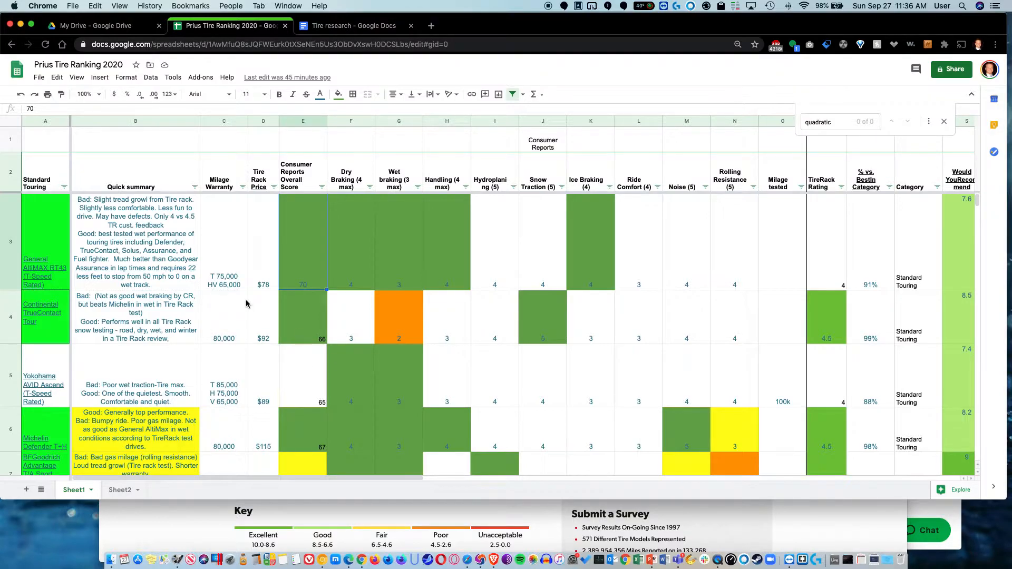
- Compare the top-ranked tires across the Consumer Reports scores, Tire Rack Data, weight ratings and comments columns
scroll(246, 303, "right", 3)
scroll(246, 304, "right", 2)
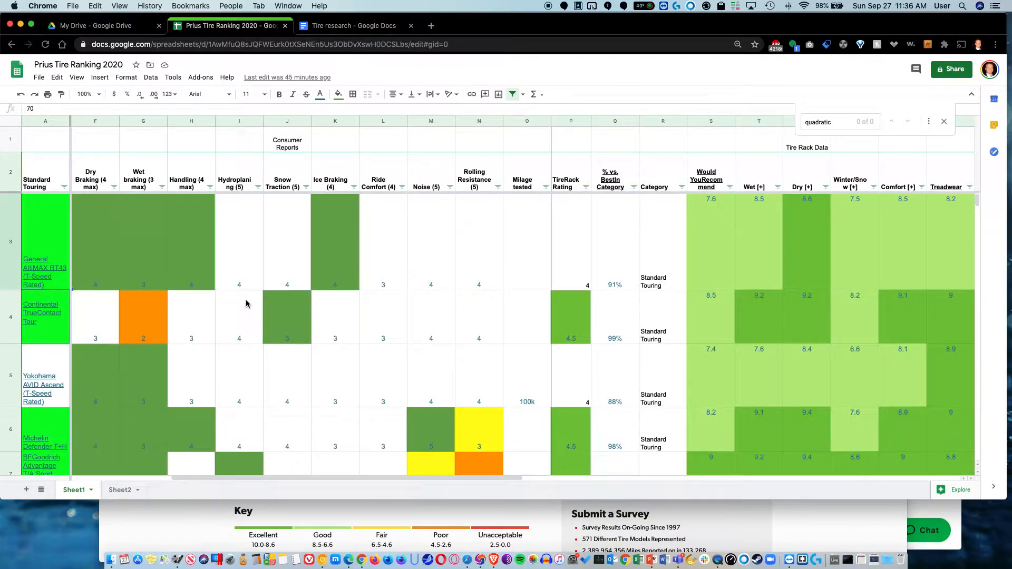
scroll(245, 304, "right", 4)
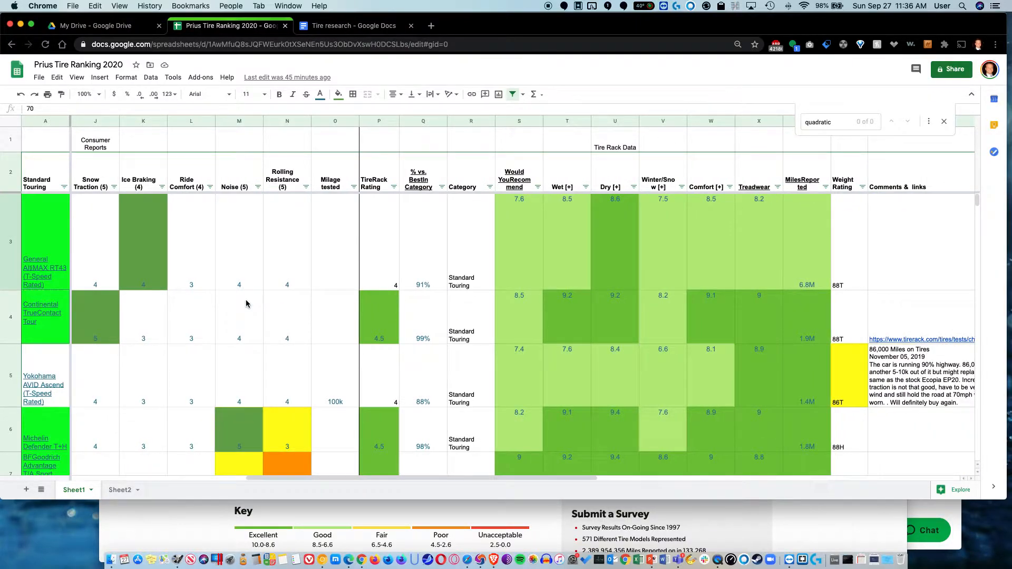
scroll(246, 302, "right", 6)
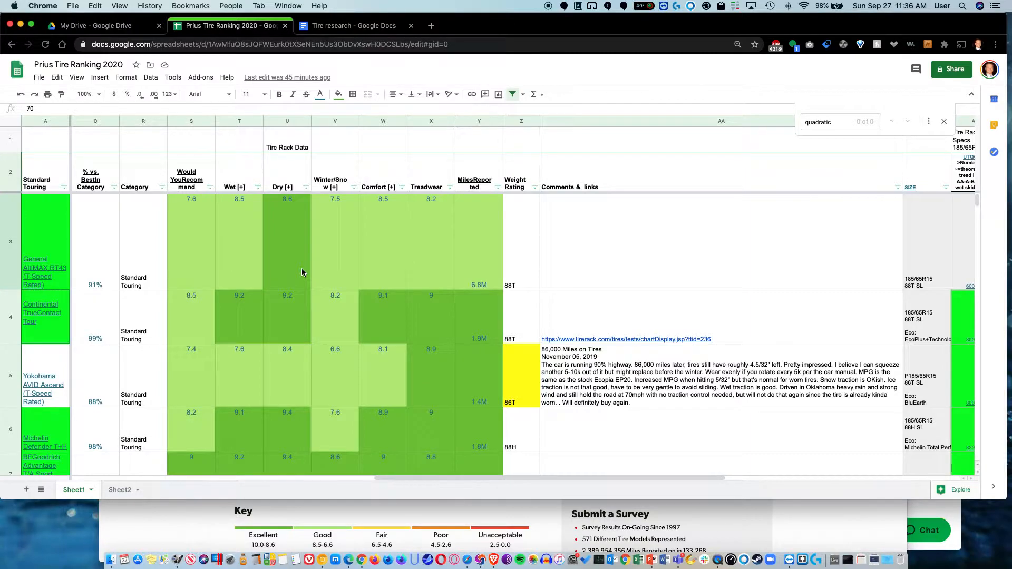
scroll(302, 273, "down", 3)
scroll(302, 272, "up", 3)
scroll(302, 272, "left", 10)
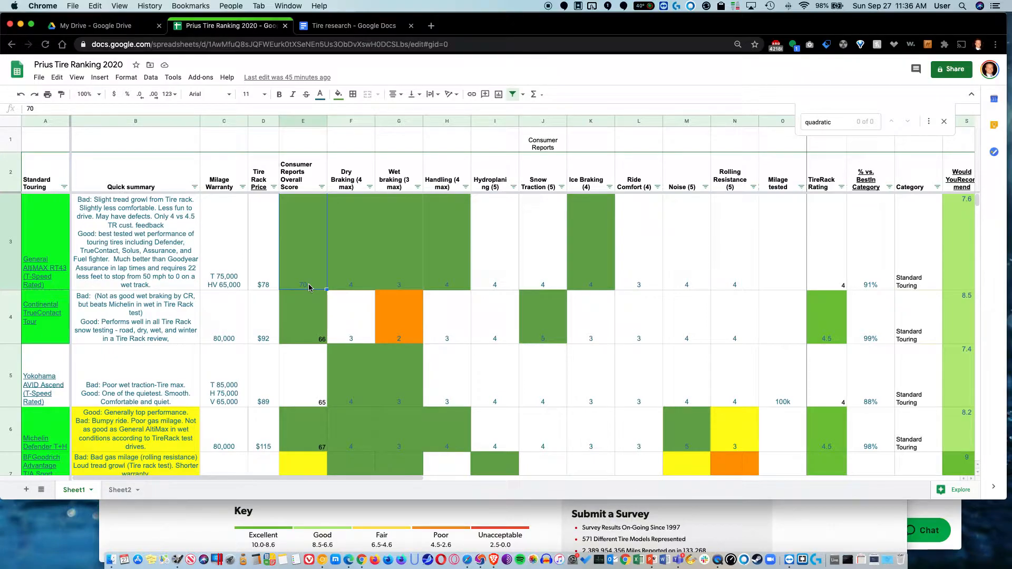
scroll(309, 287, "right", 10)
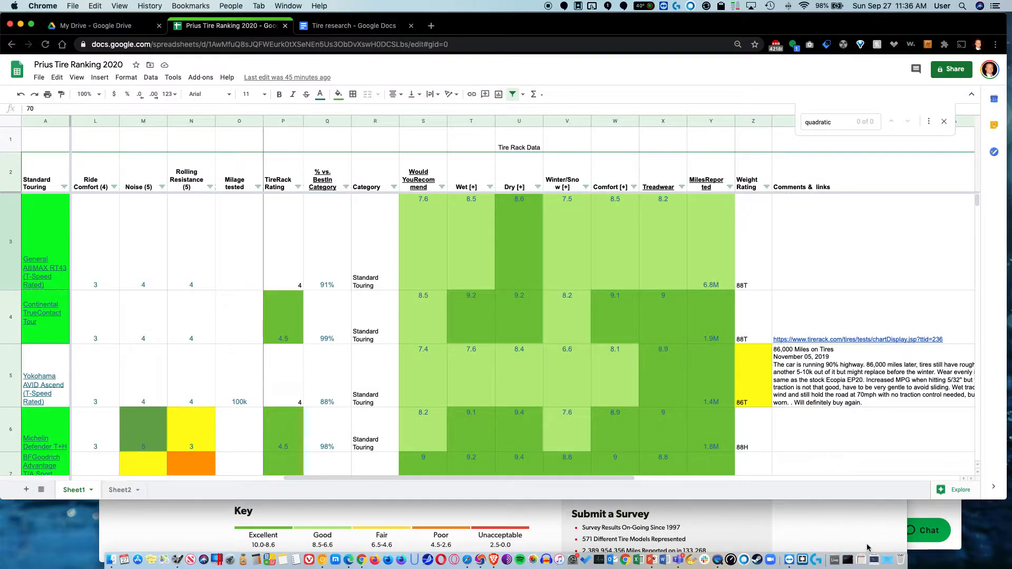
- Switch to the Tire Rack test results page in Brave and check the tire model choices, keeping Michelin Defender T+H selected
left_click(935, 514)
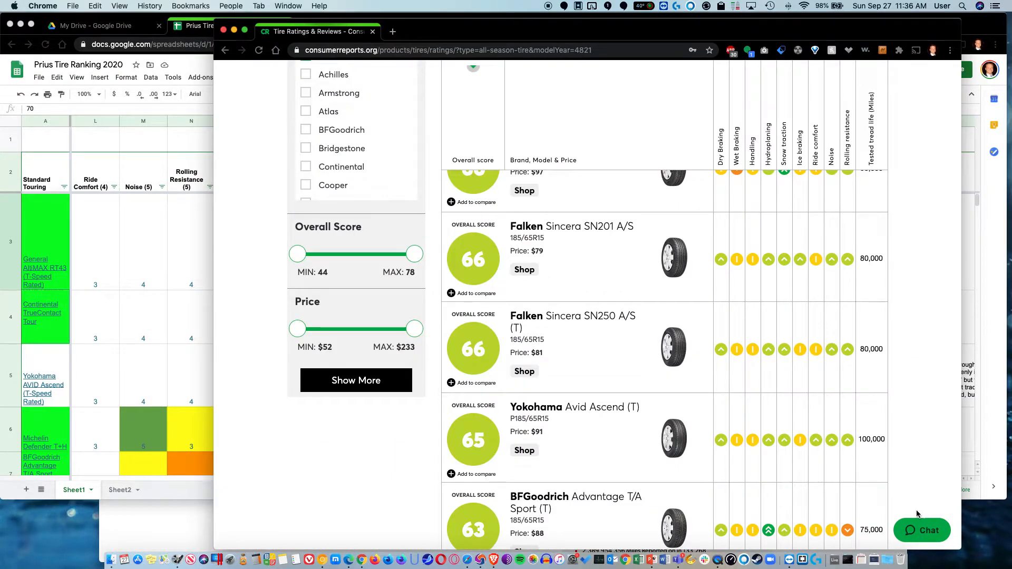
left_click(133, 522)
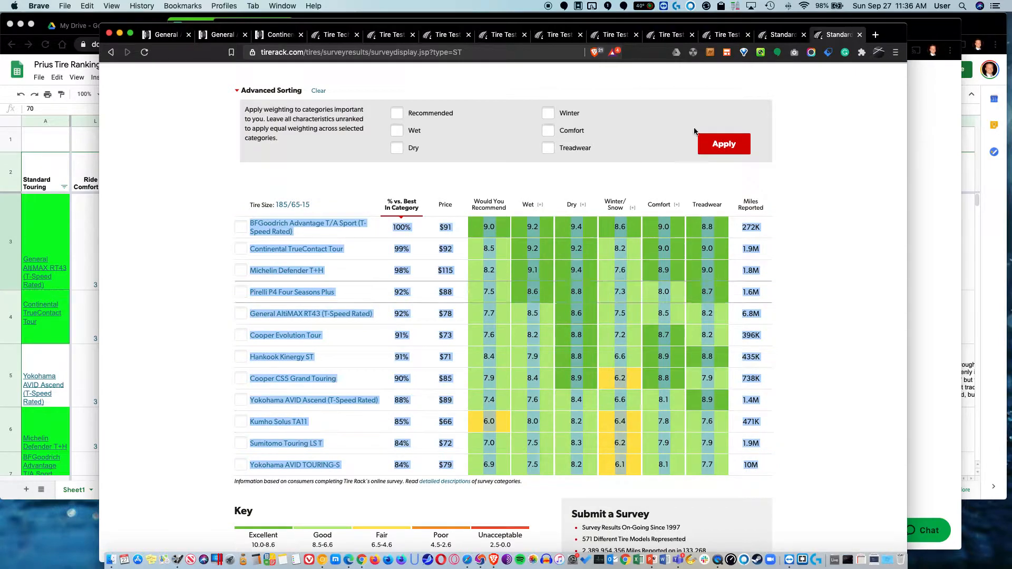
left_click(785, 35)
left_click(728, 35)
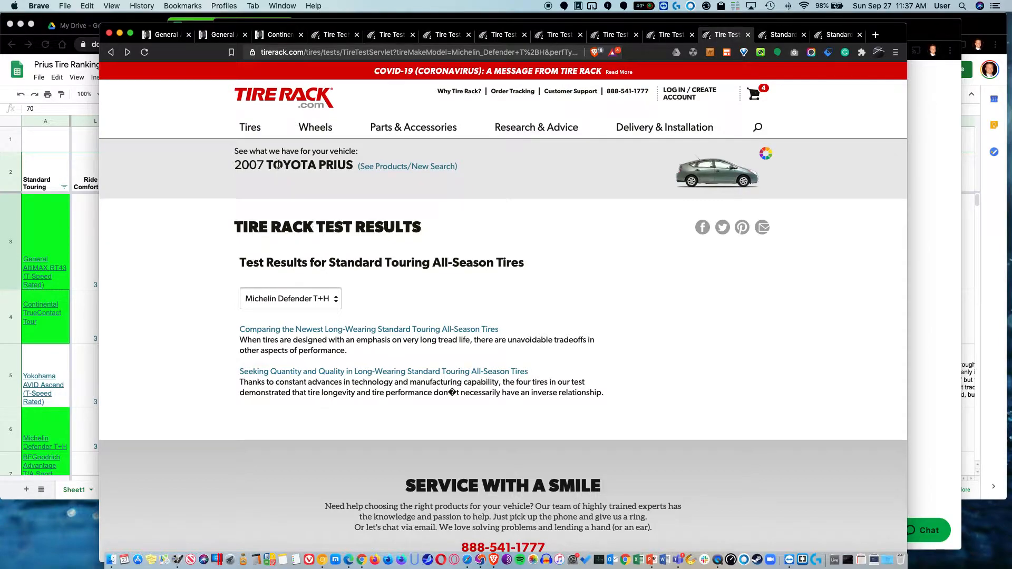
mouse_move(557, 133)
left_click(322, 302)
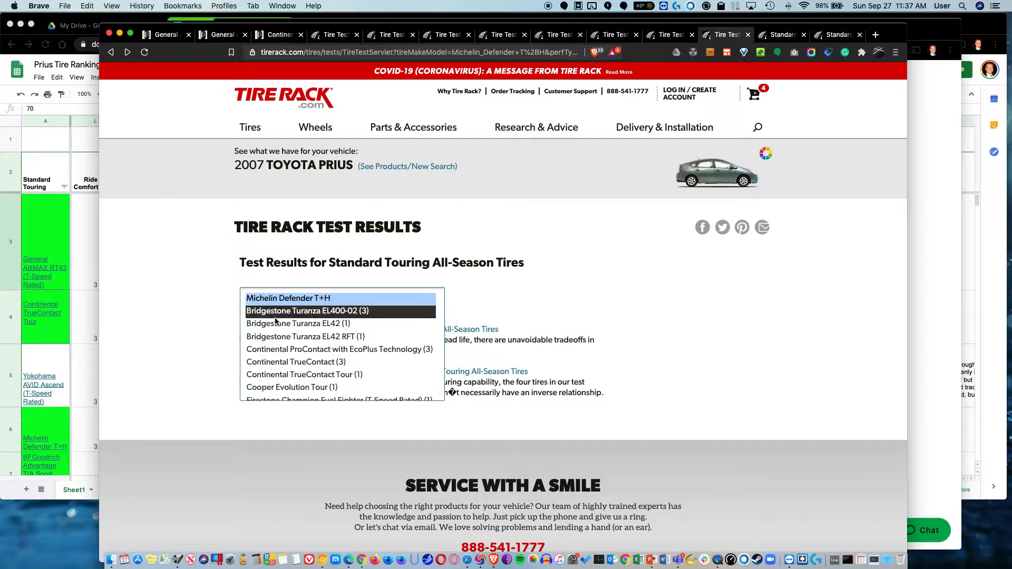
left_click(311, 299)
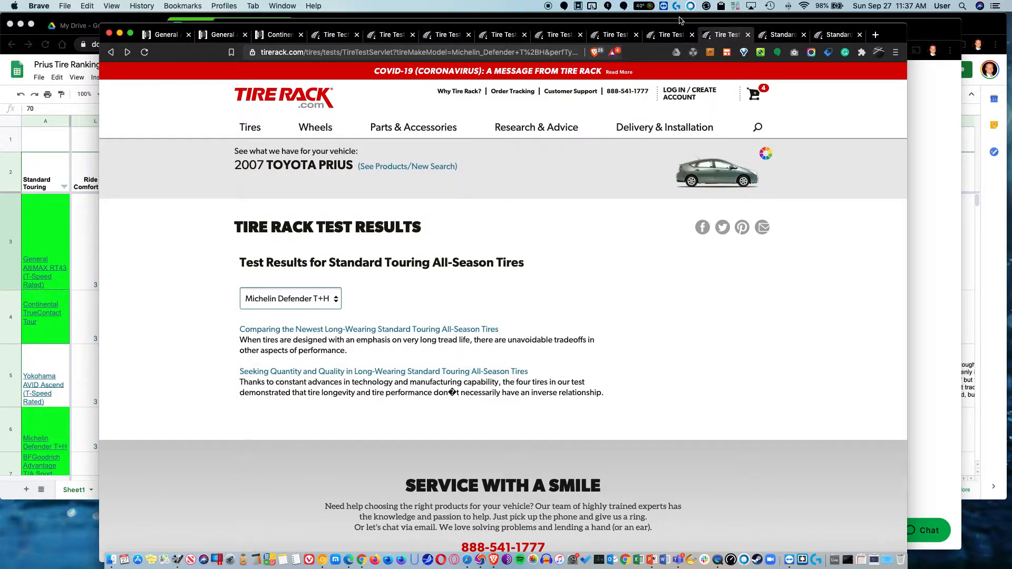
- Examine the test result charts comparing the newest long-wearing standard touring all-season tires, covering road ride, dry and wet track, slalom and lap times
left_click(671, 36)
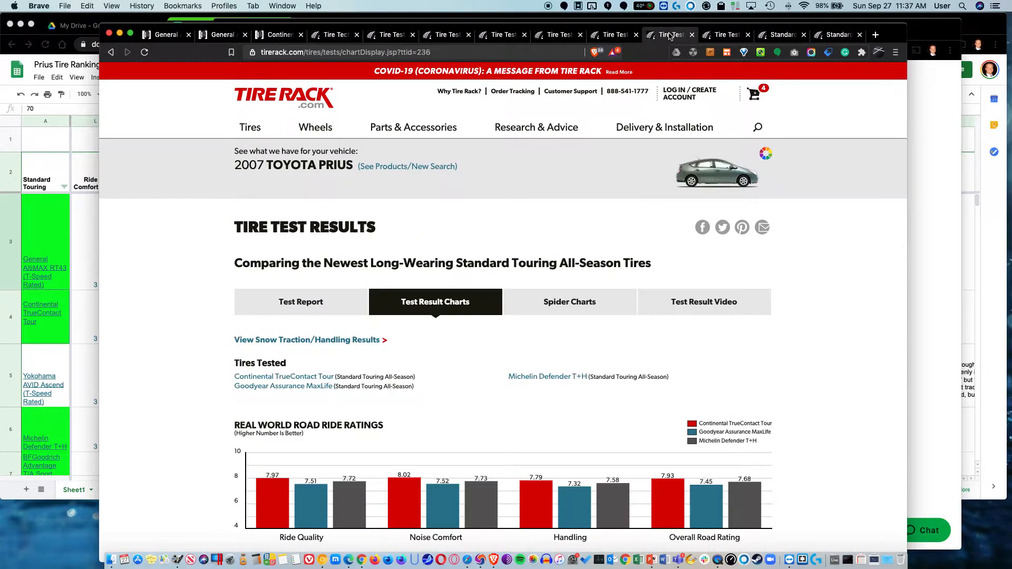
scroll(444, 456, "down", 5)
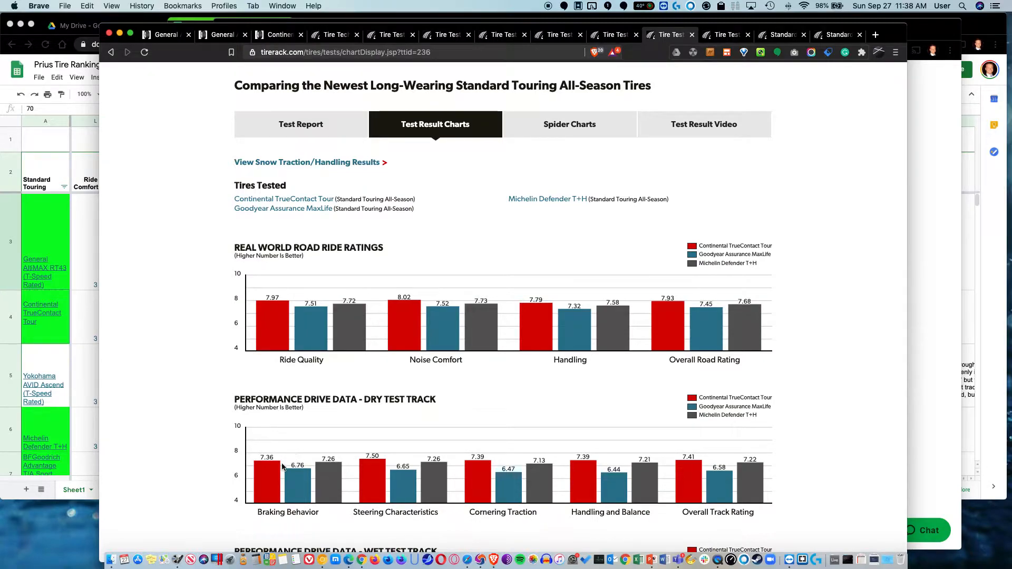
scroll(474, 493, "down", 5)
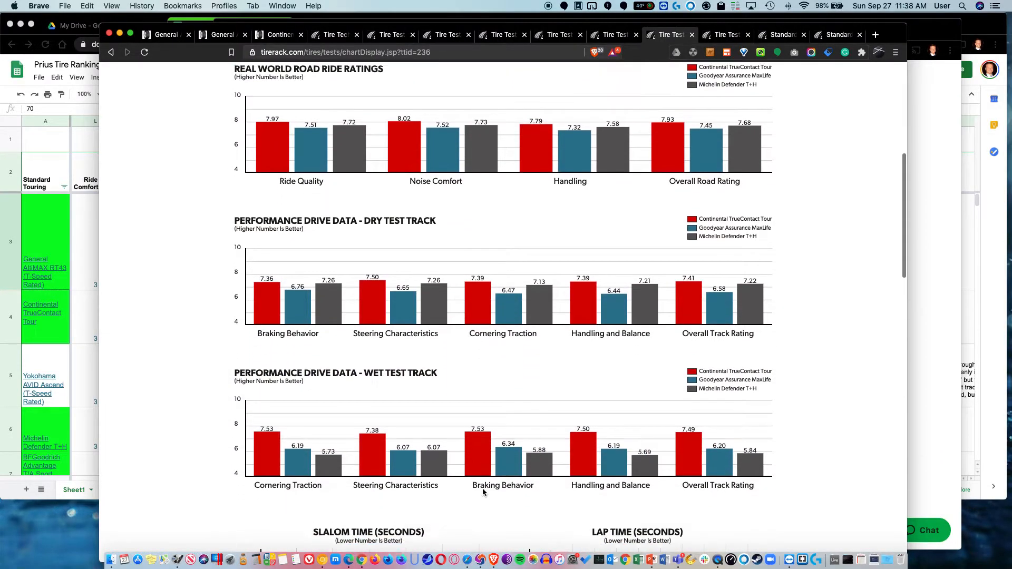
scroll(466, 416, "down", 6)
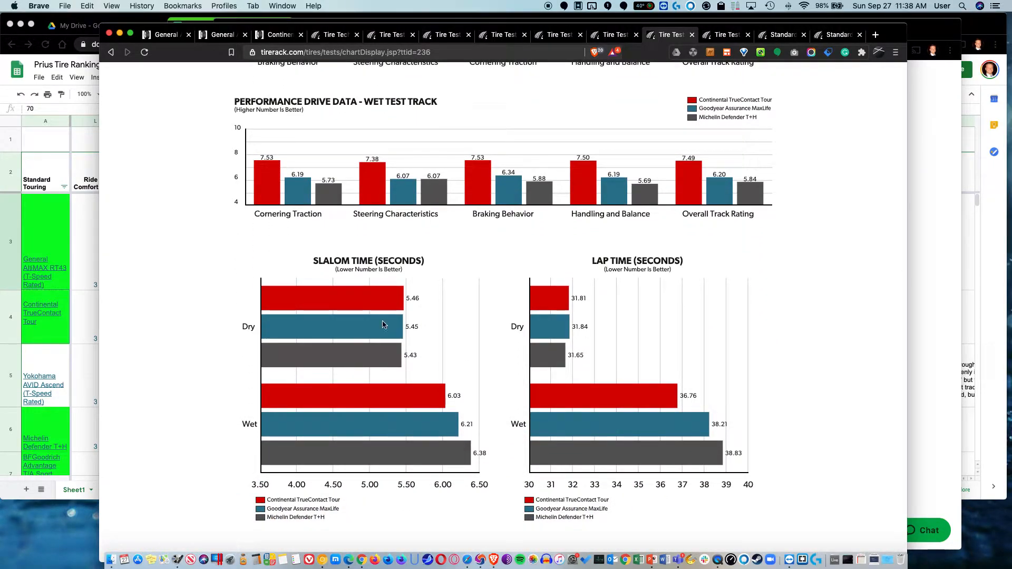
scroll(381, 332, "down", 1)
scroll(381, 332, "down", 2)
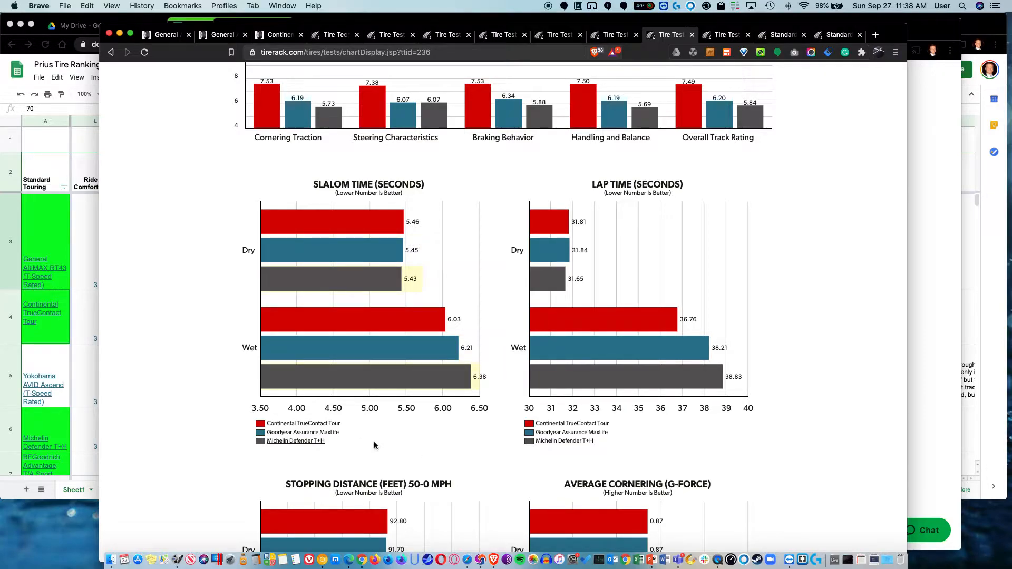
scroll(374, 445, "down", 3)
scroll(374, 446, "up", 10)
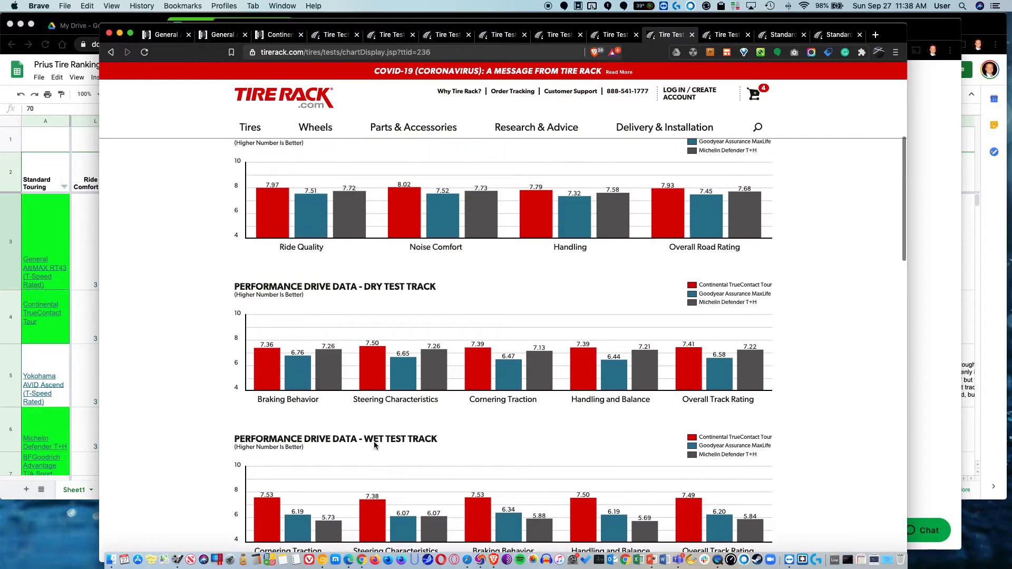
- Examine the spider charts comparing the newest long-wearing touring tires, and check the models against the ranking spreadsheet in Chrome
scroll(374, 446, "up", 5)
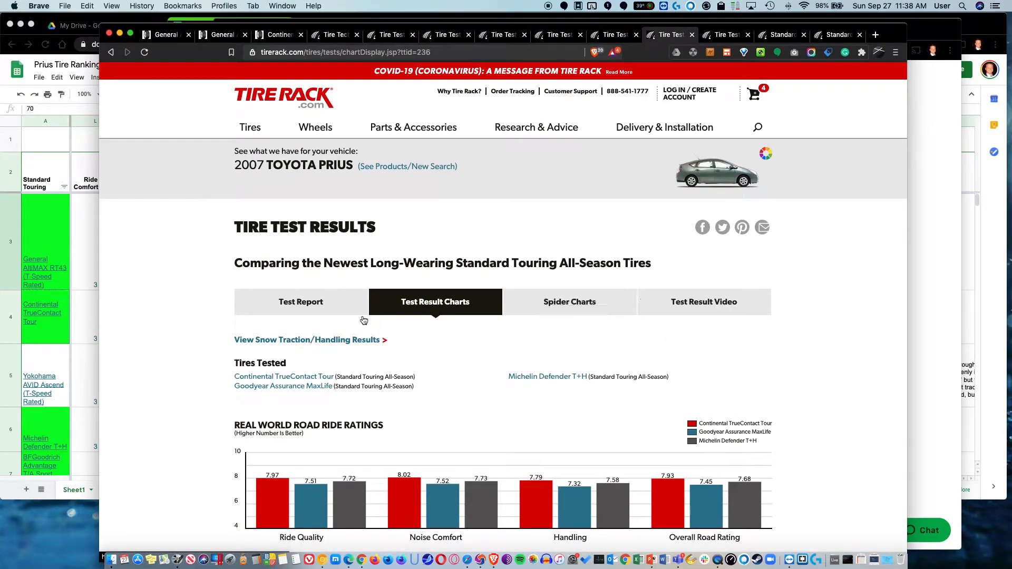
left_click(569, 315)
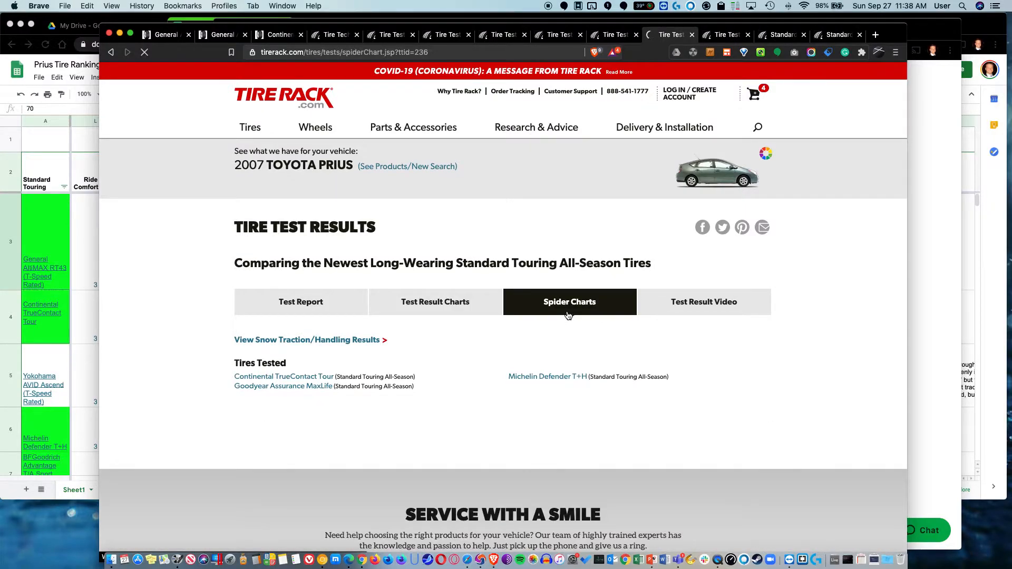
scroll(404, 422, "down", 10)
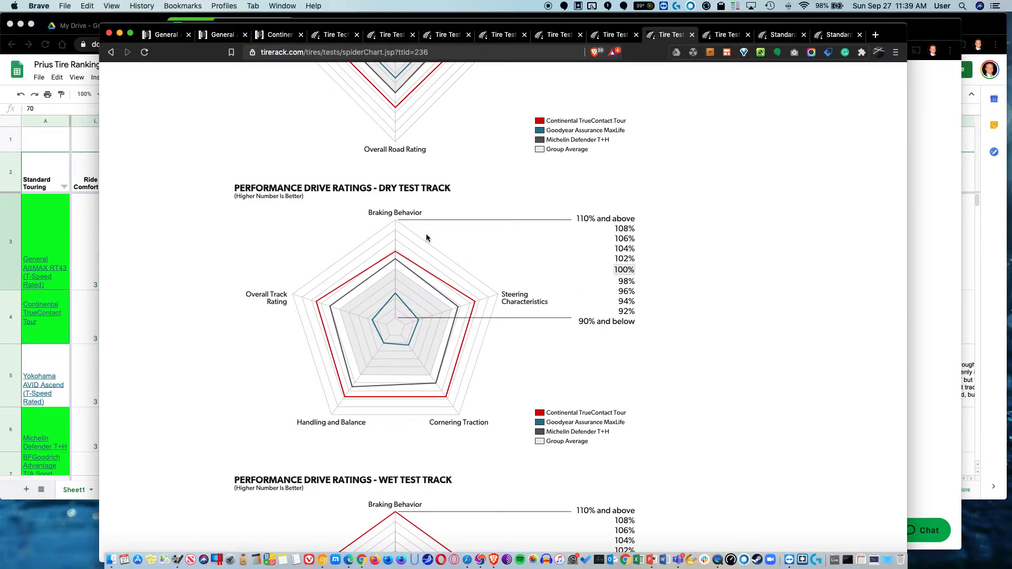
scroll(426, 233, "up", 5)
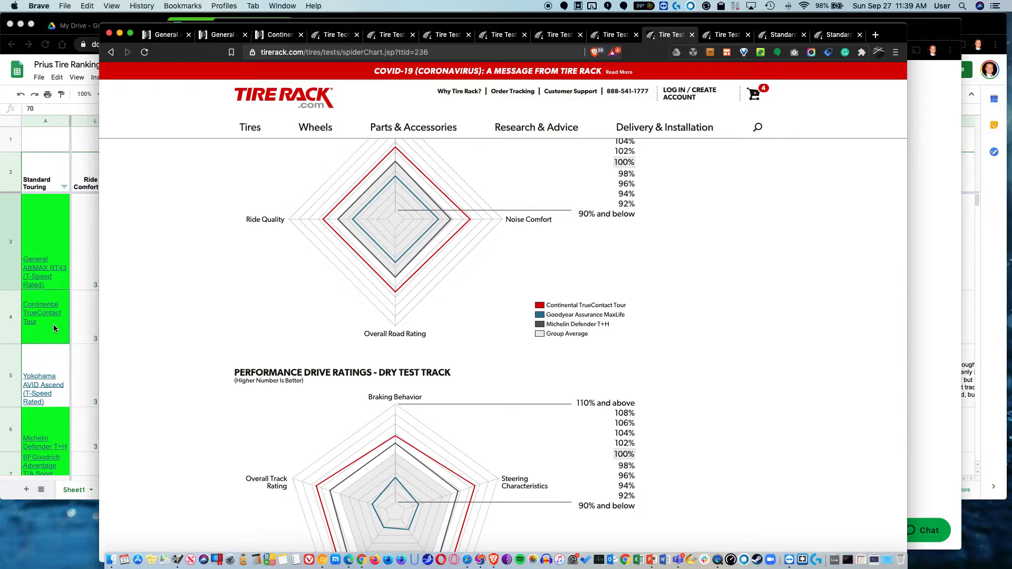
left_click(56, 258)
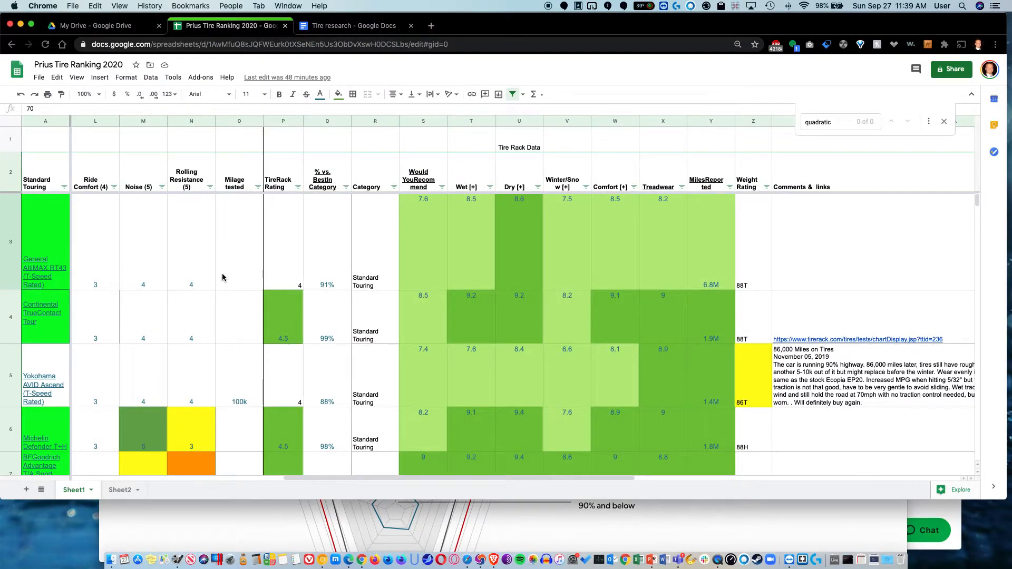
scroll(222, 277, "left", 10)
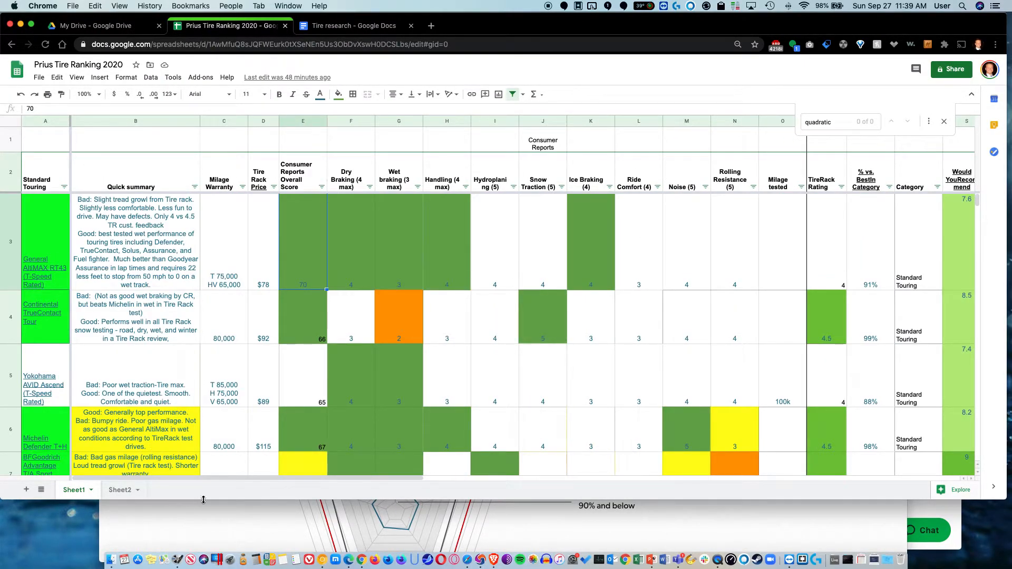
- Switch back to Brave, view the Tire Rack test report that includes the Yokohama AVID TOURING-S, and highlight its date
left_click(241, 521)
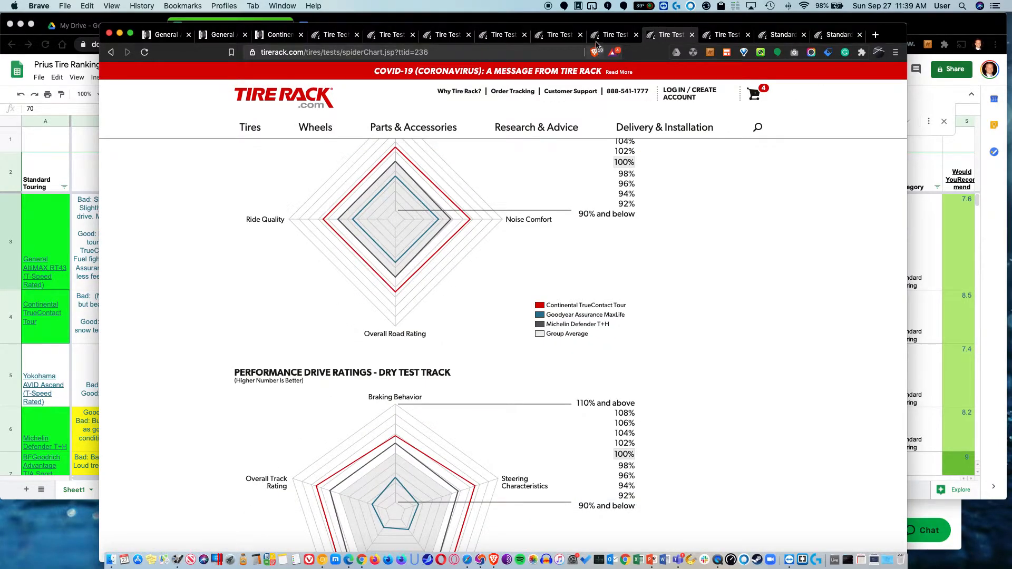
left_click(614, 35)
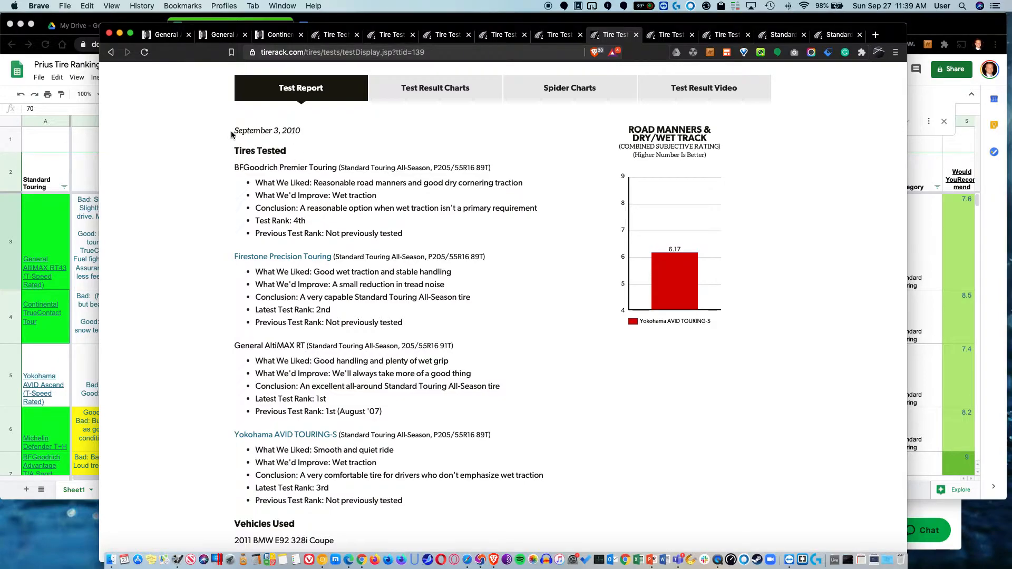
left_click_drag(236, 130, 299, 144)
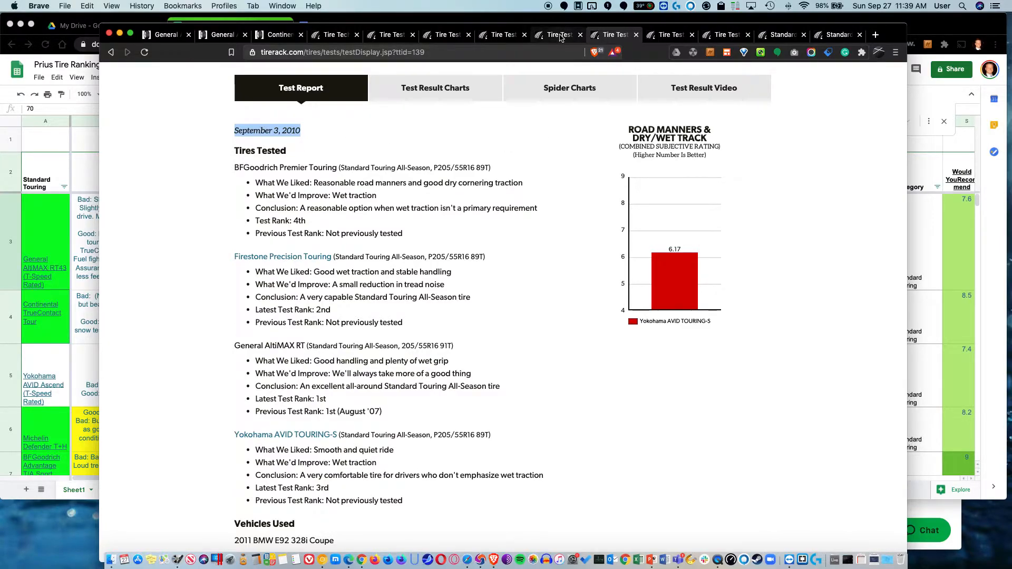
- Review the July 13, 2018 and The Give and Take of All-Season Tires test reports, checking the Continental TrueContact Tour row in the spreadsheet
left_click(561, 37)
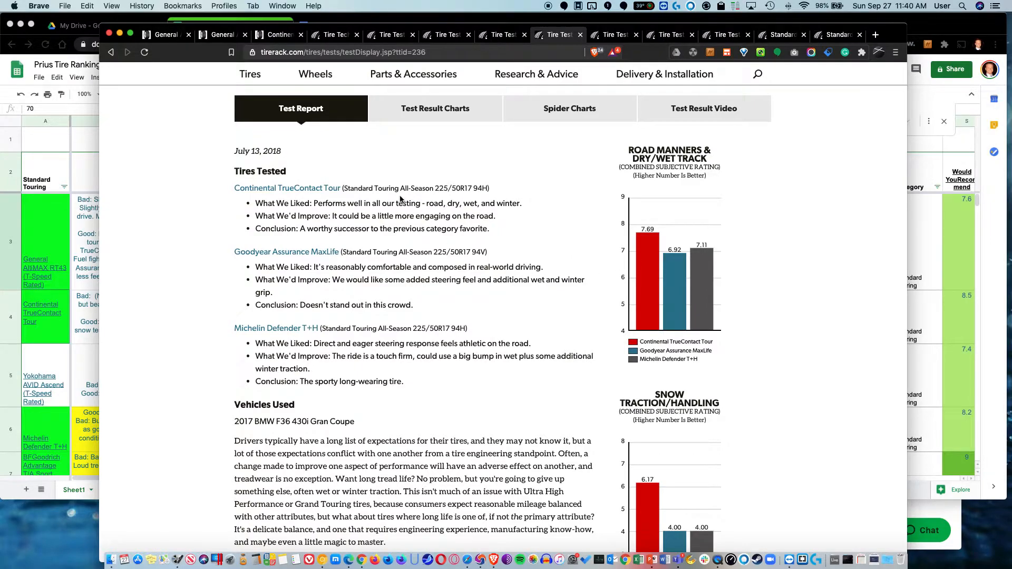
left_click(504, 35)
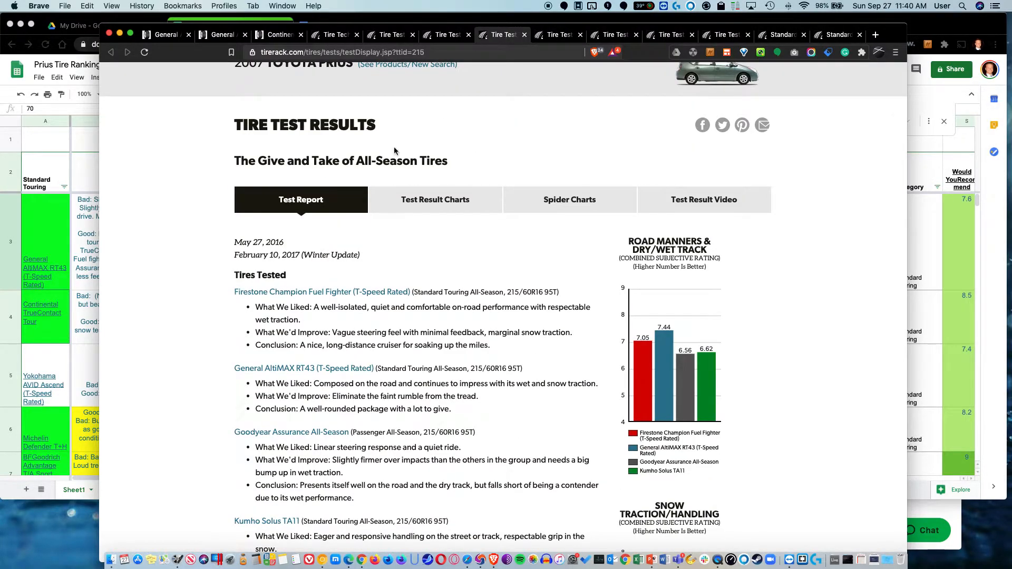
left_click(10, 323)
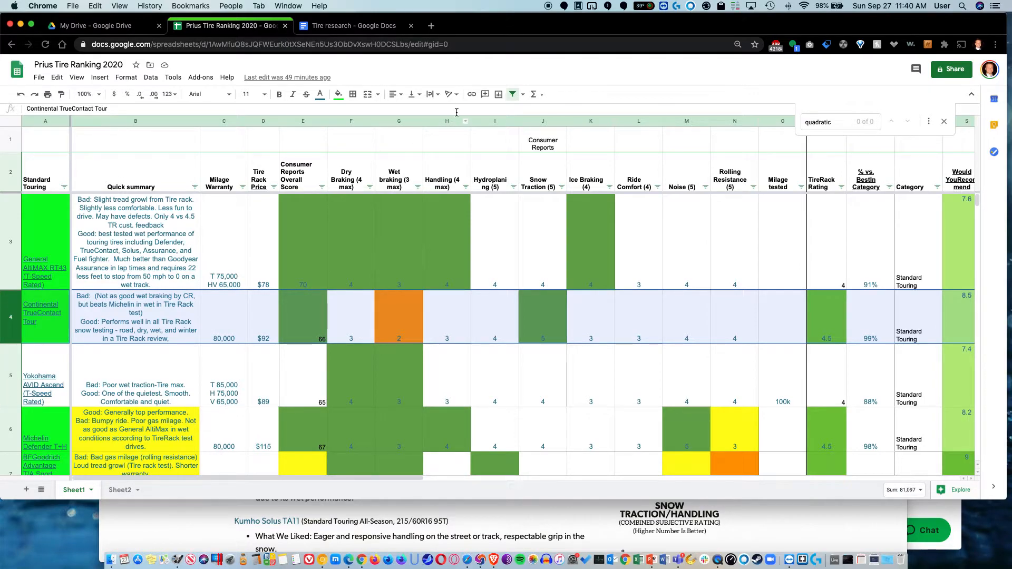
left_click(759, 526)
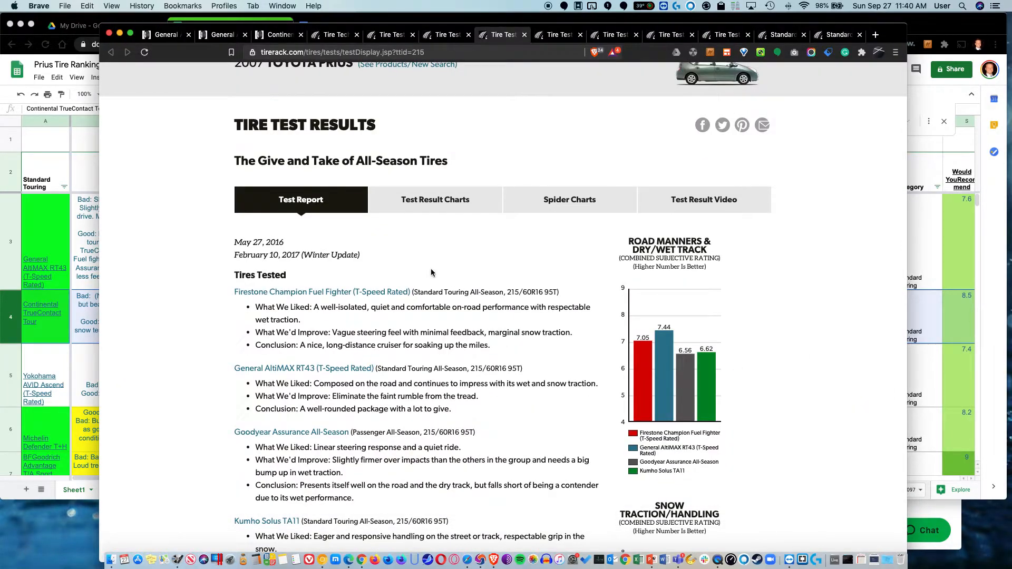
scroll(432, 272, "up", 2)
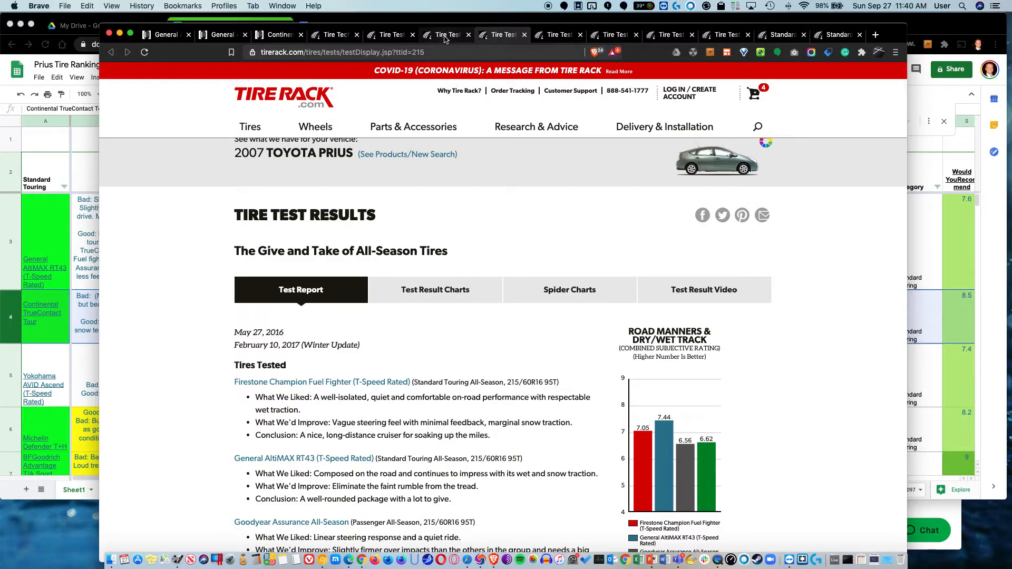
- Review the Standard Touring All-Season Tires That Satisfy Wants and Needs test report against the quick summaries in the ranking spreadsheet
left_click(445, 38)
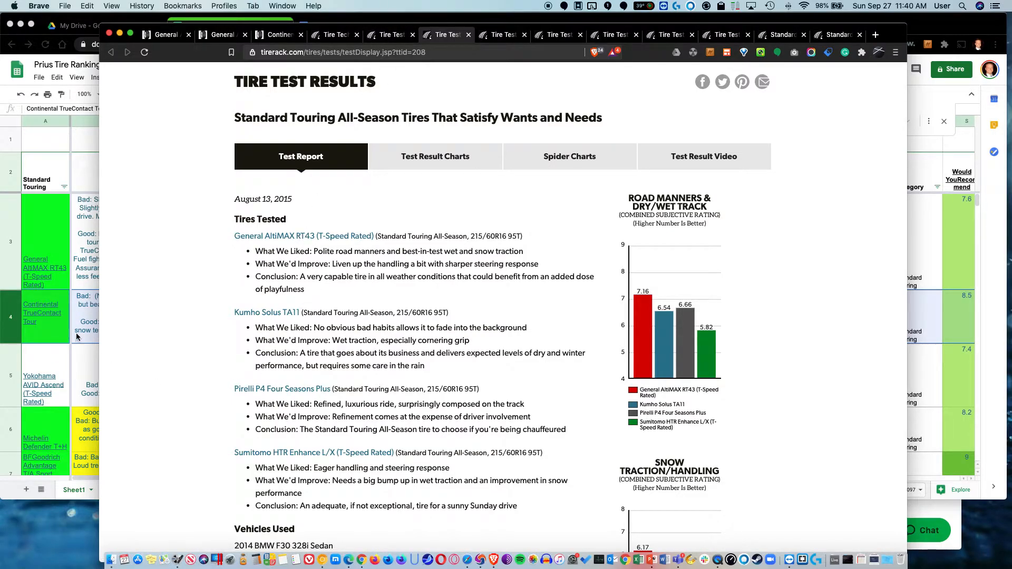
left_click(79, 253)
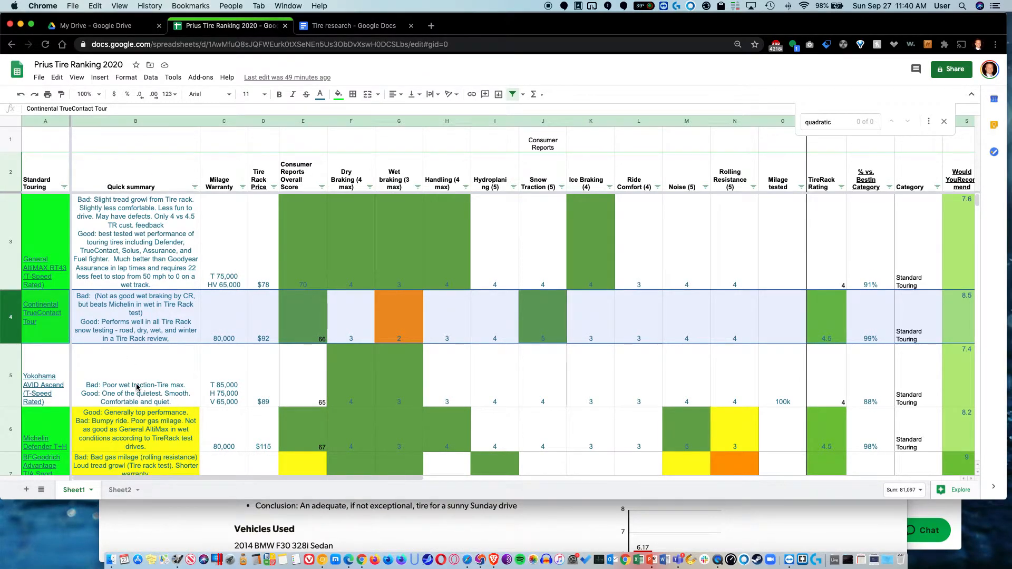
left_click(479, 529)
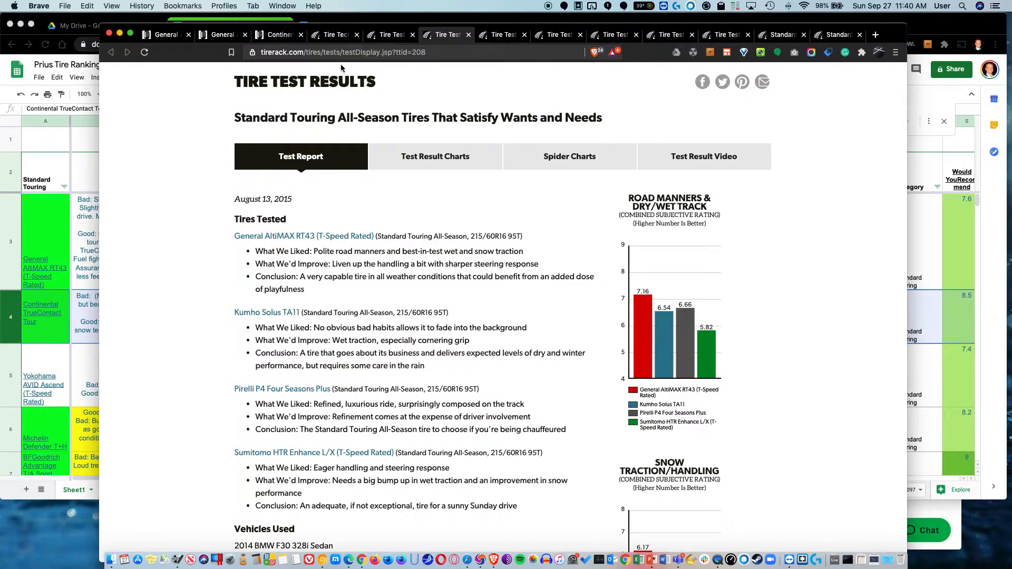
- Read the August 22, 2014 test report on good, basic, reliable tires, including its road manners and snow traction charts
left_click(396, 36)
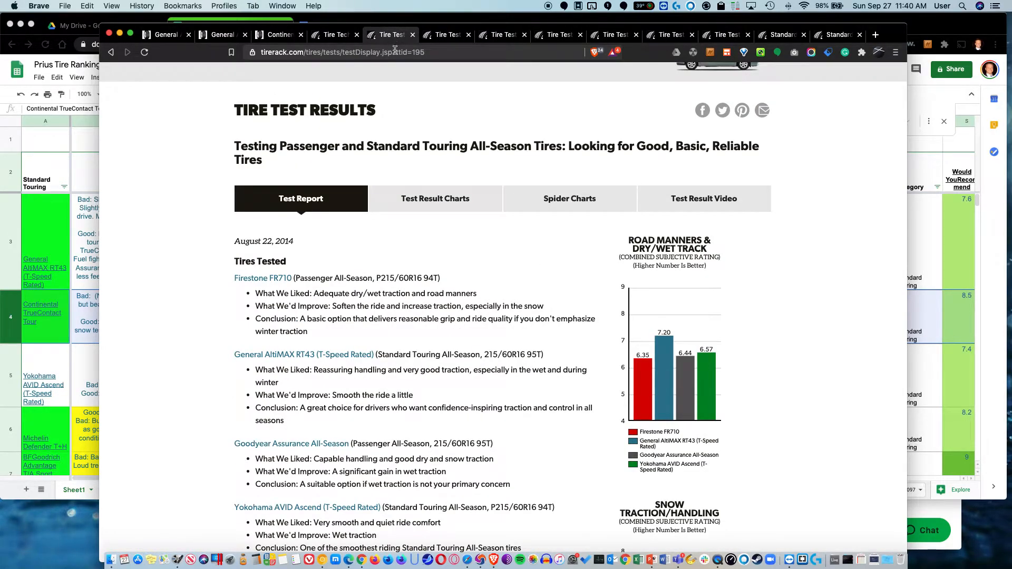
scroll(431, 351, "down", 3)
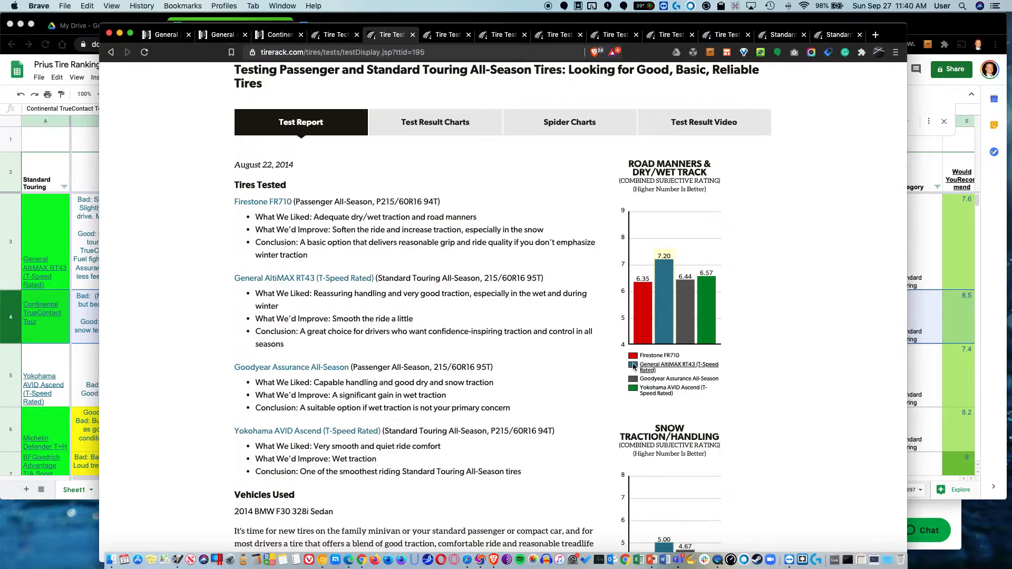
scroll(654, 354, "down", 5)
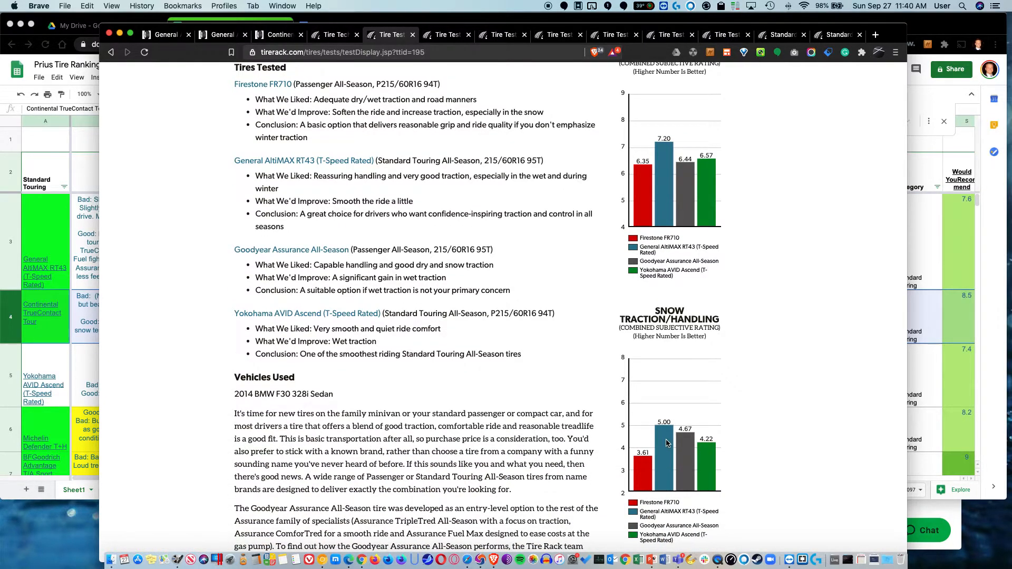
scroll(667, 443, "up", 10)
scroll(559, 298, "up", 1)
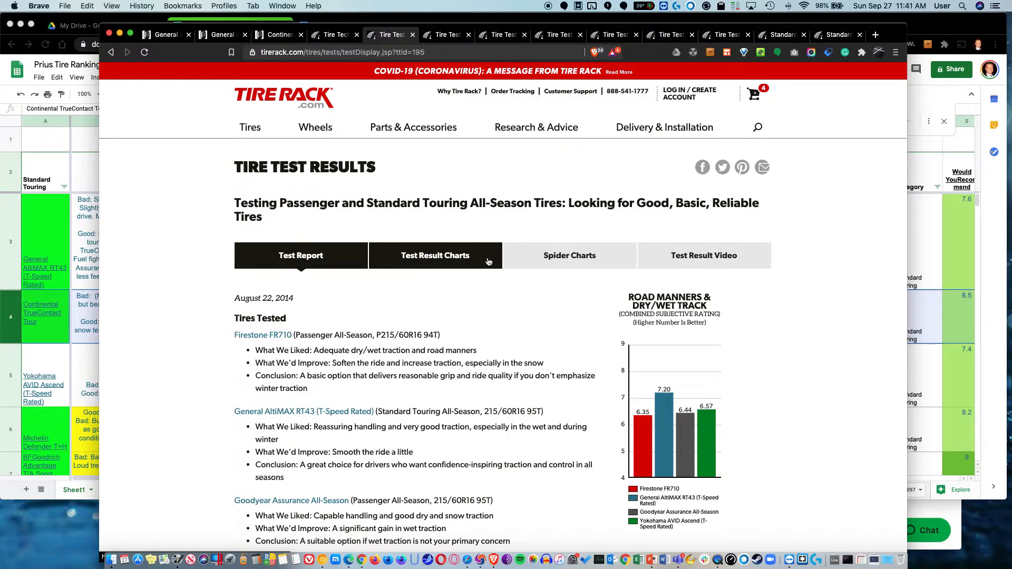
- Examine the spider charts comparing Firestone FR710, General AltiMAX RT43, Goodyear Assurance All-Season and Yokohama AVID Ascend
left_click(524, 269)
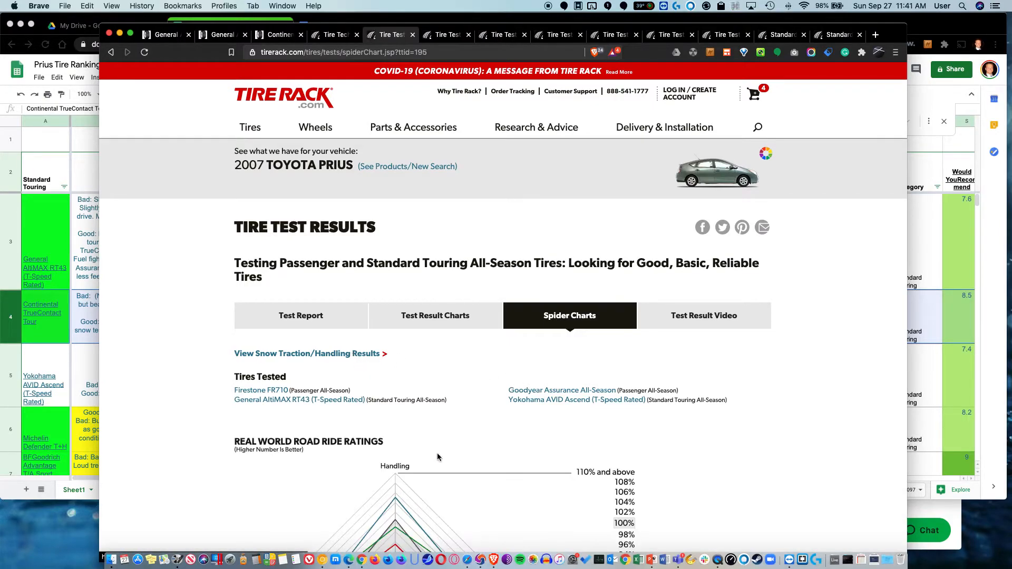
scroll(432, 452, "down", 5)
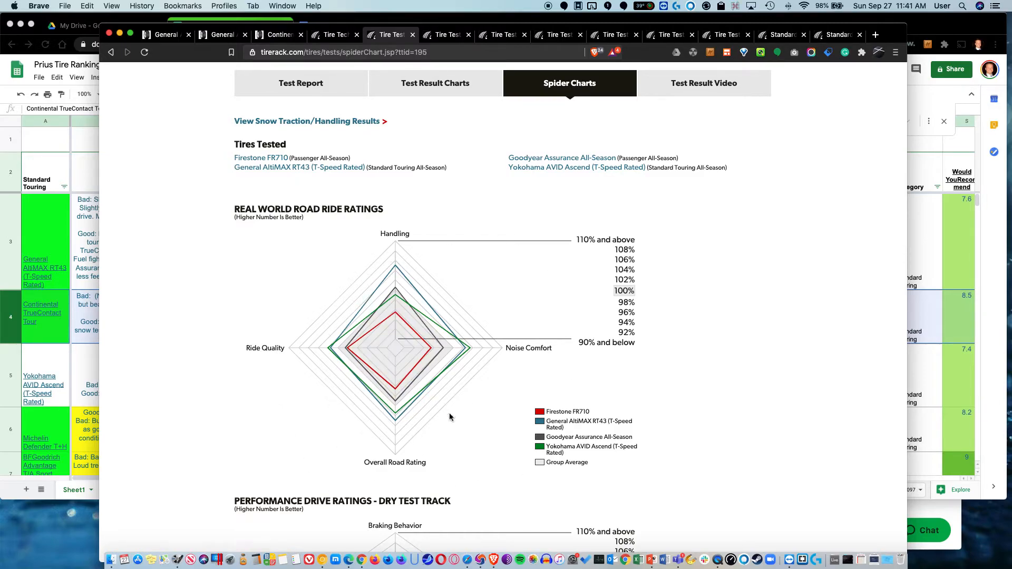
scroll(484, 436, "down", 2)
scroll(485, 436, "down", 2)
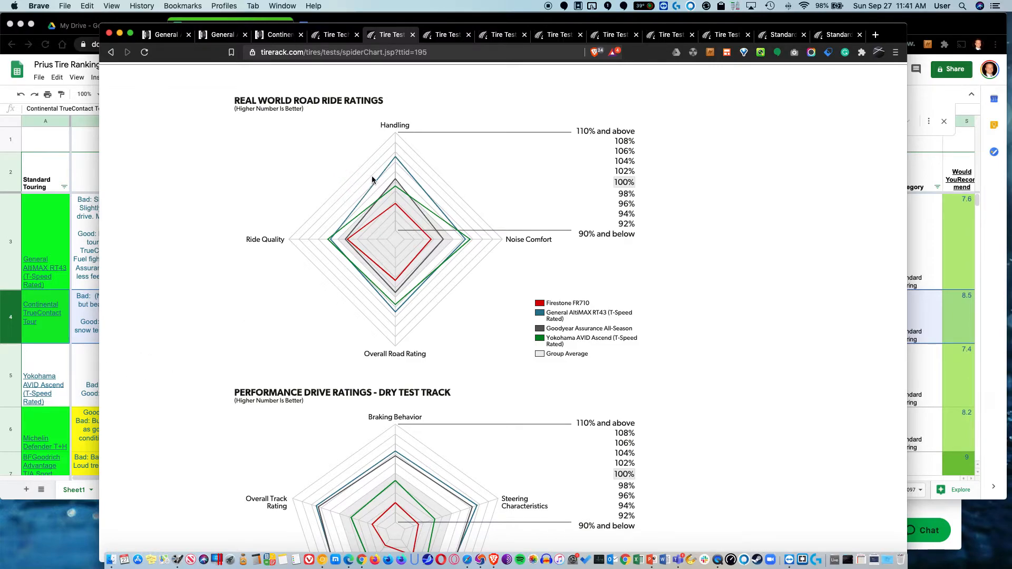
scroll(372, 180, "up", 4)
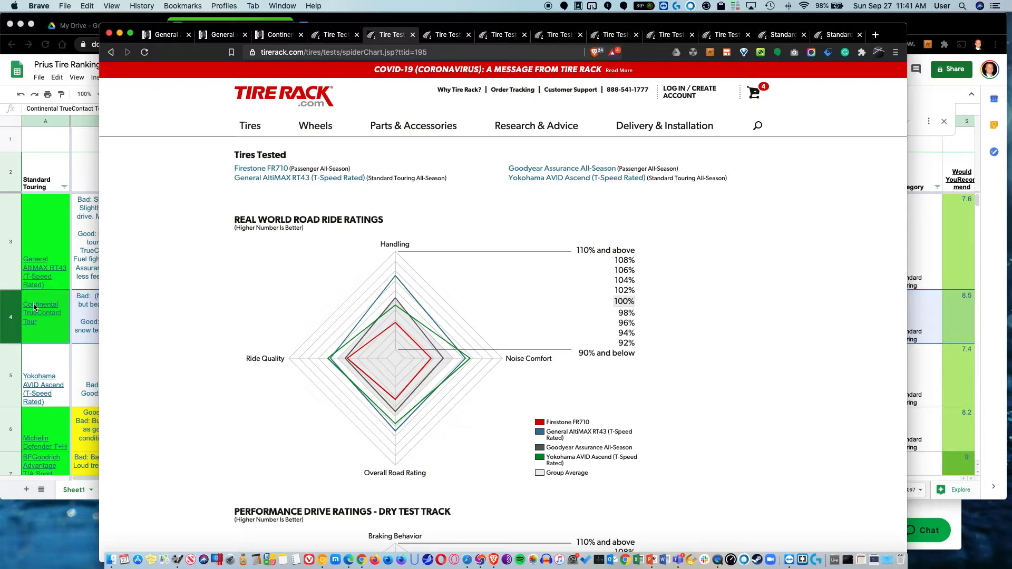
- Switch to the ranking spreadsheet in Chrome and review the quick summaries from General AltiMAX RT43 down to the lower-ranked tires
left_click(78, 346)
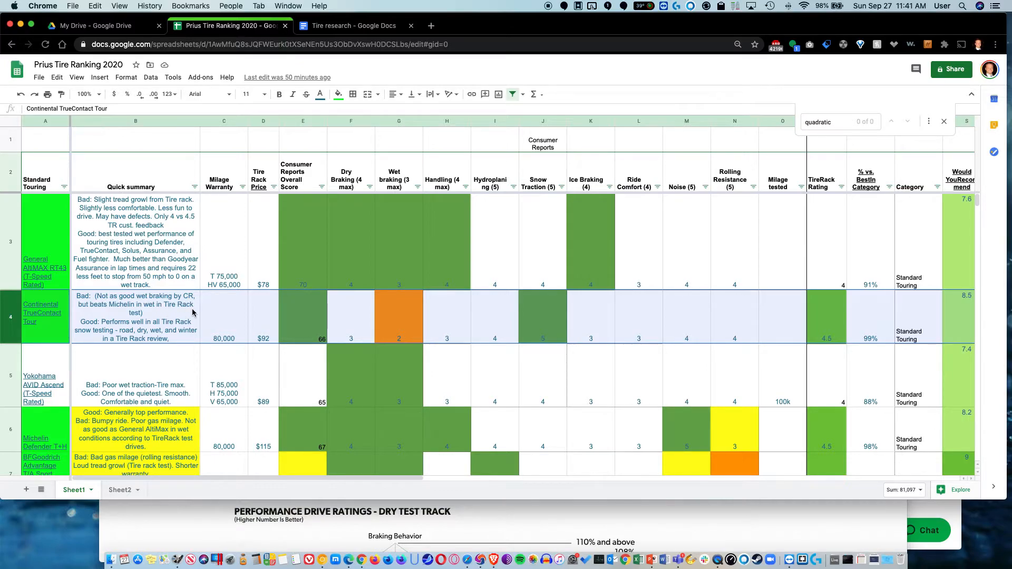
left_click(186, 226)
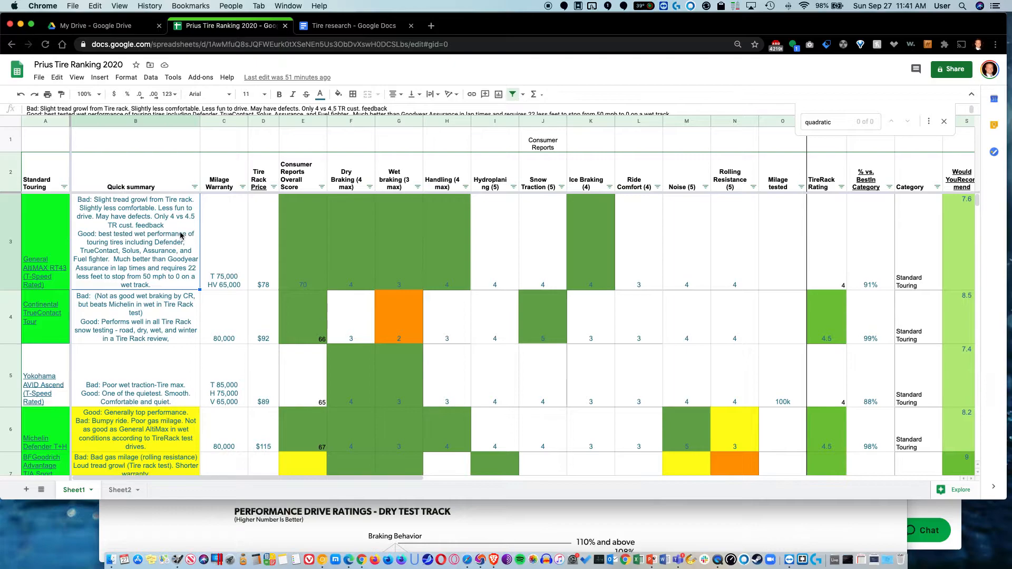
left_click(158, 314)
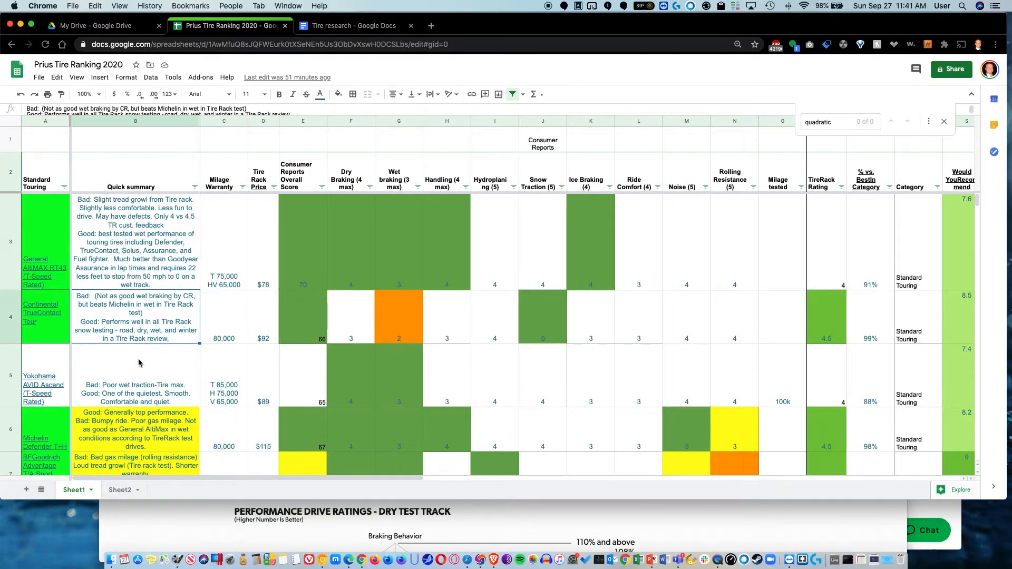
left_click(138, 436)
left_click(129, 471)
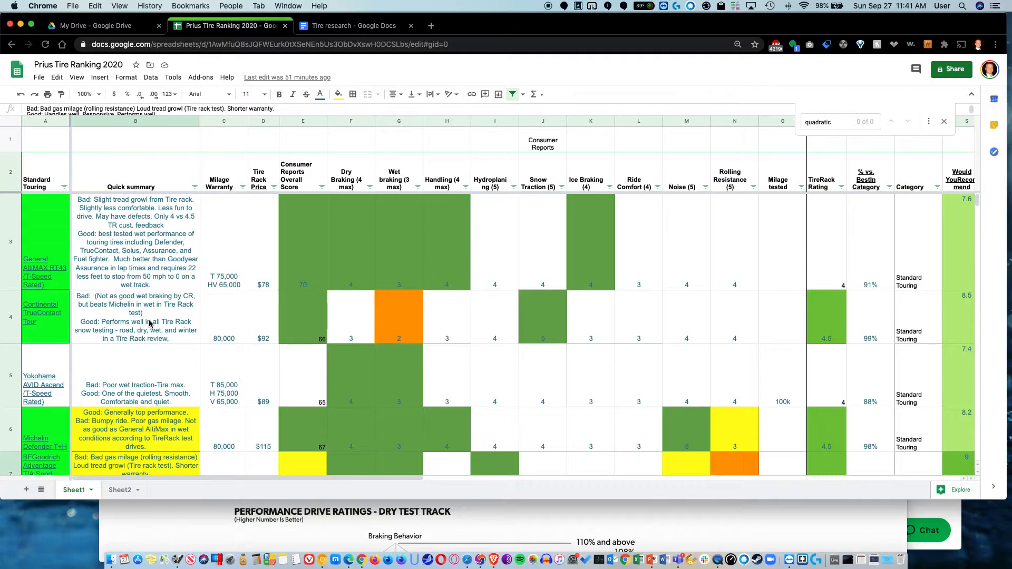
scroll(150, 323, "down", 2)
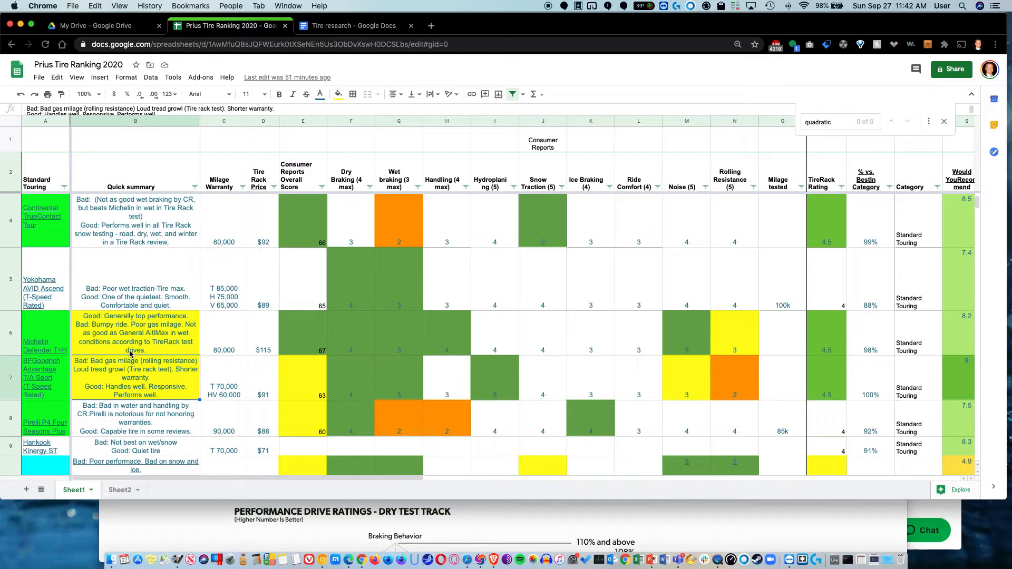
scroll(129, 354, "up", 2)
- Compare the General AltiMAX RT43 and Continental TrueContact Tour across the Consumer Reports and Tire Rack rating columns
left_click(55, 240)
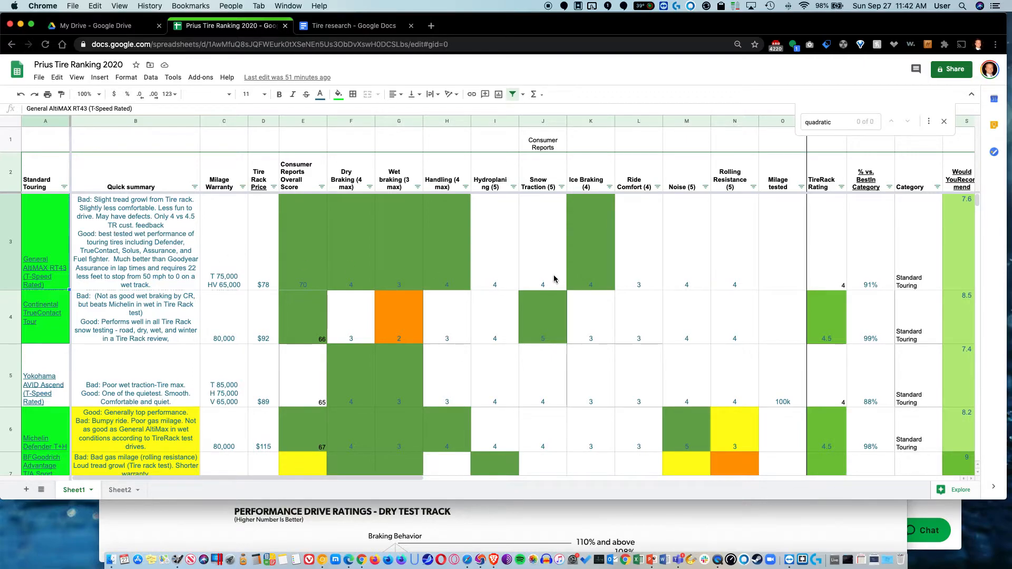
left_click(518, 327)
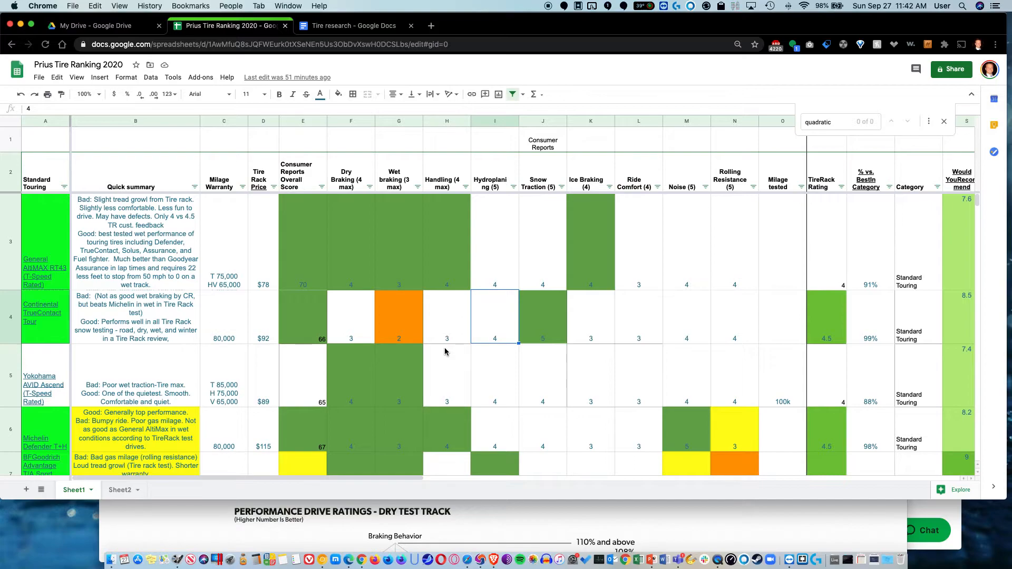
scroll(445, 347, "right", 5)
scroll(444, 351, "left", 5)
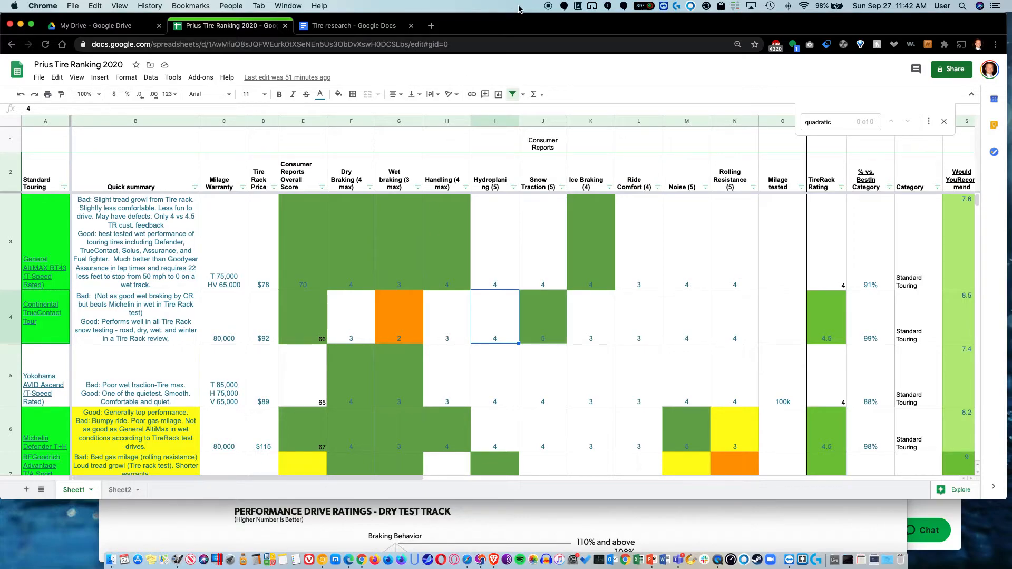
- Switch to the Brave browser and search the web in a new tab for "discount tire lifetime"
left_click(592, 518)
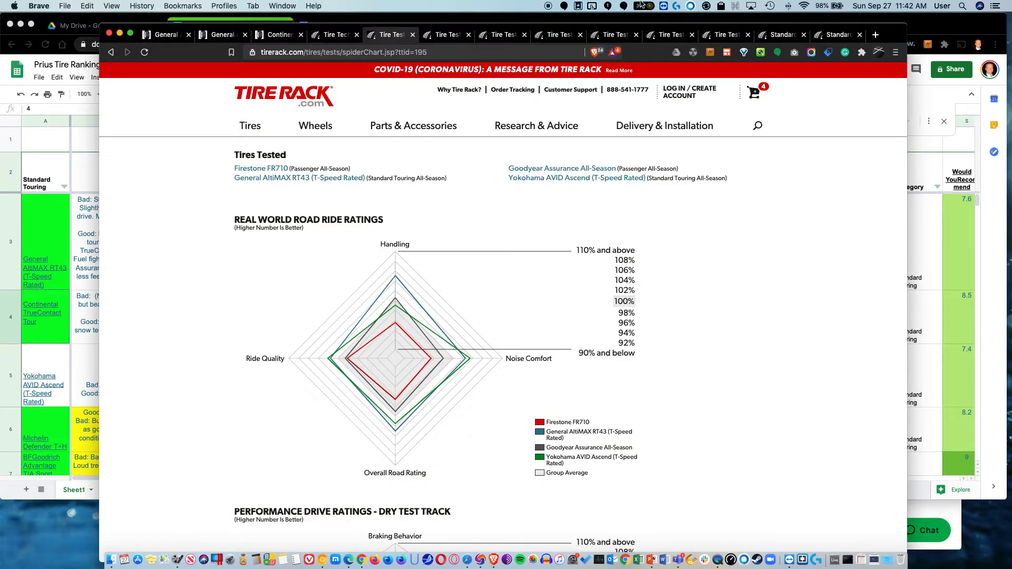
left_click(877, 35)
type("d")
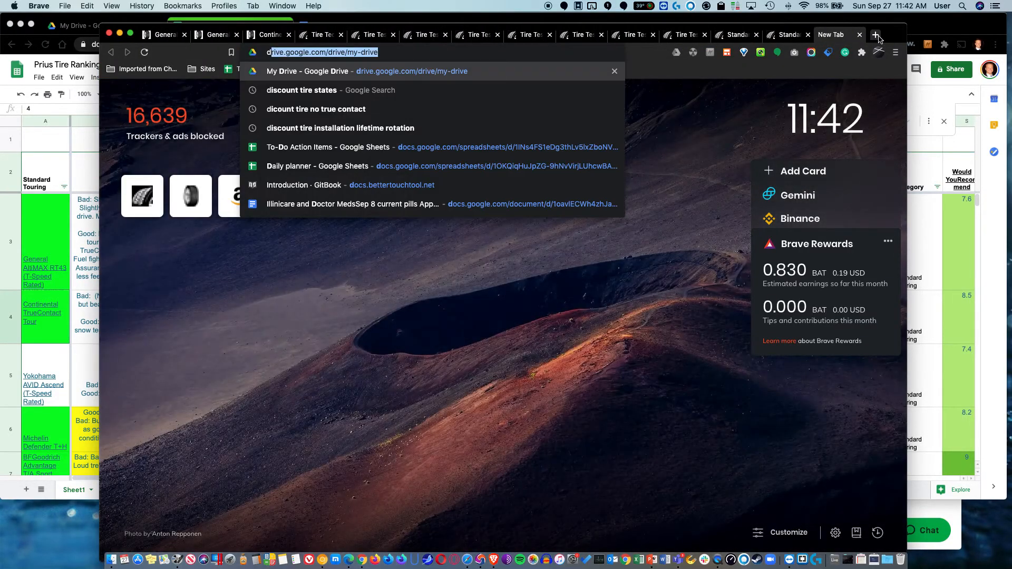
type("iscount tire")
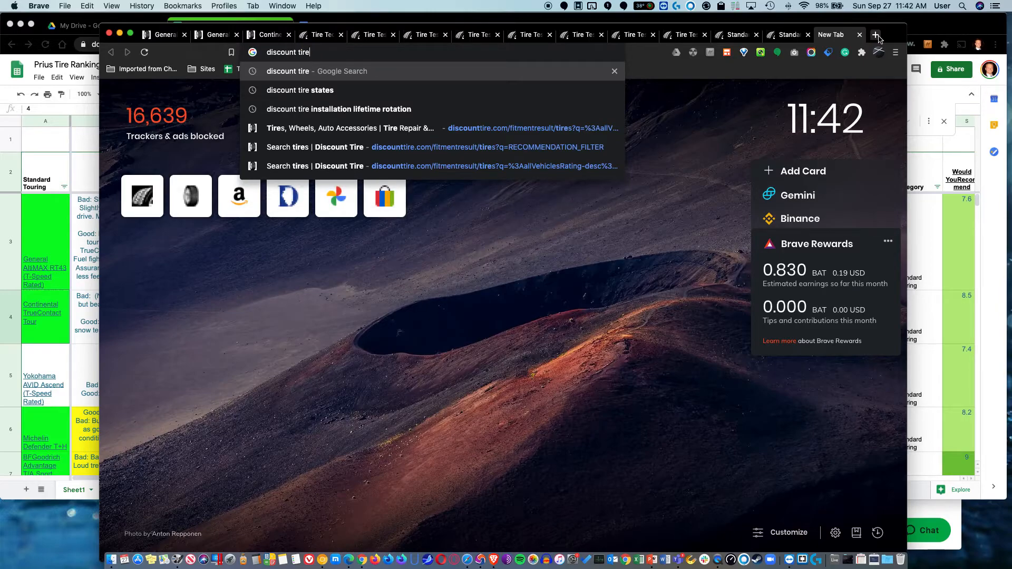
type(" lifetime")
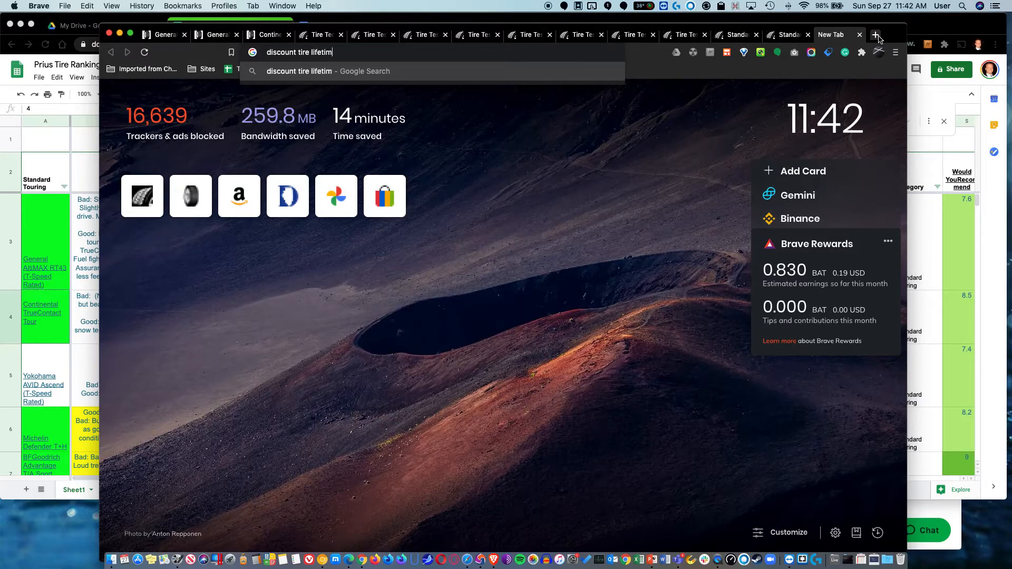
key("Return")
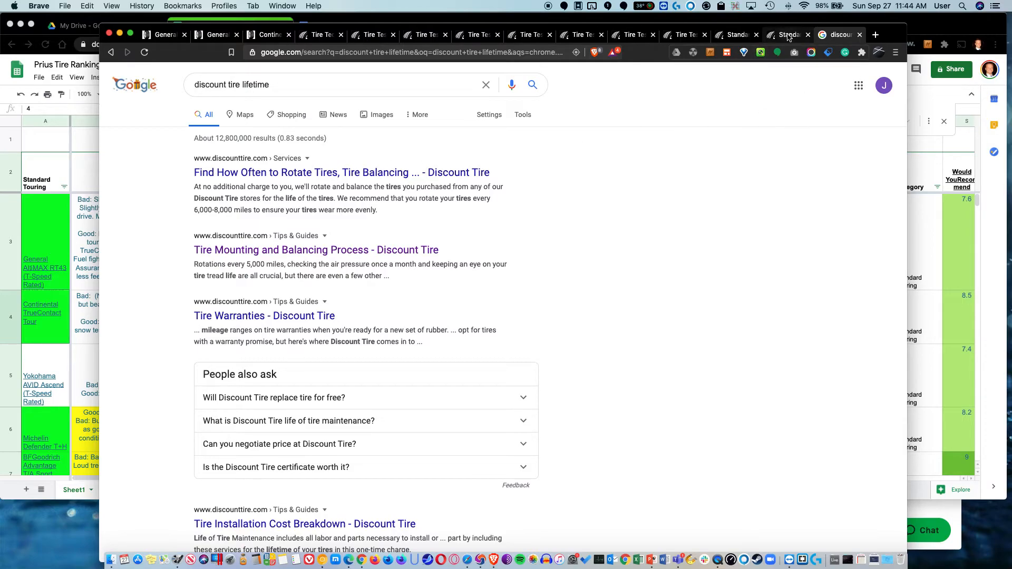
- Switch to the ranking spreadsheet in Chrome and check the Firestone FR710's mileage warranty and tire name
left_click(68, 271)
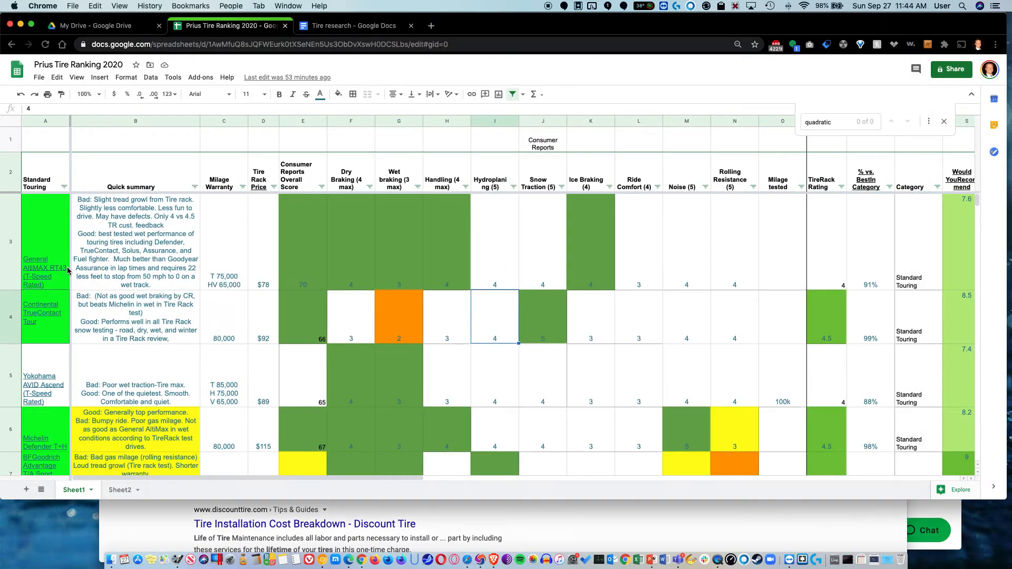
scroll(68, 271, "down", 15)
scroll(67, 271, "down", 3)
scroll(67, 271, "up", 20)
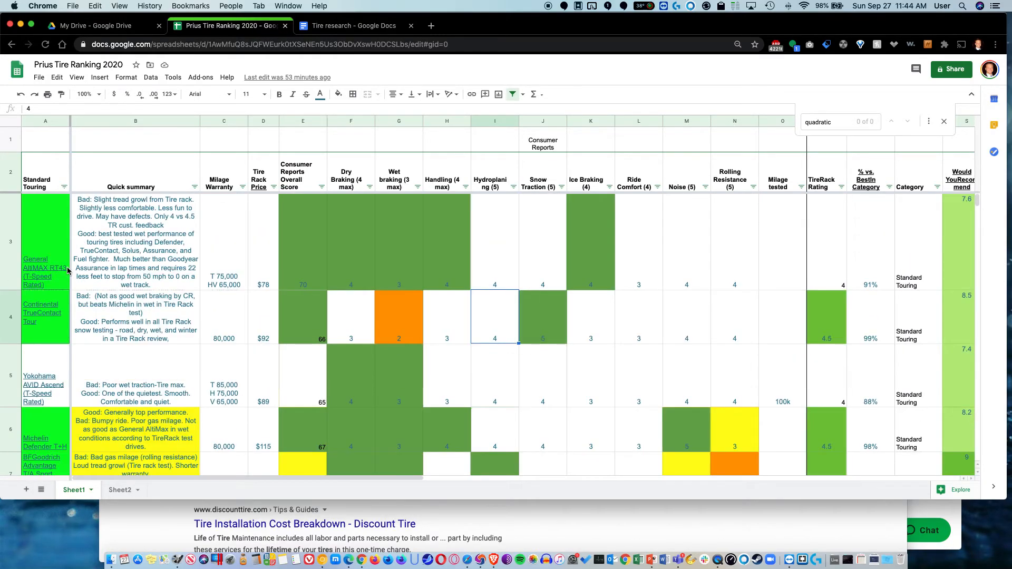
scroll(67, 271, "down", 4)
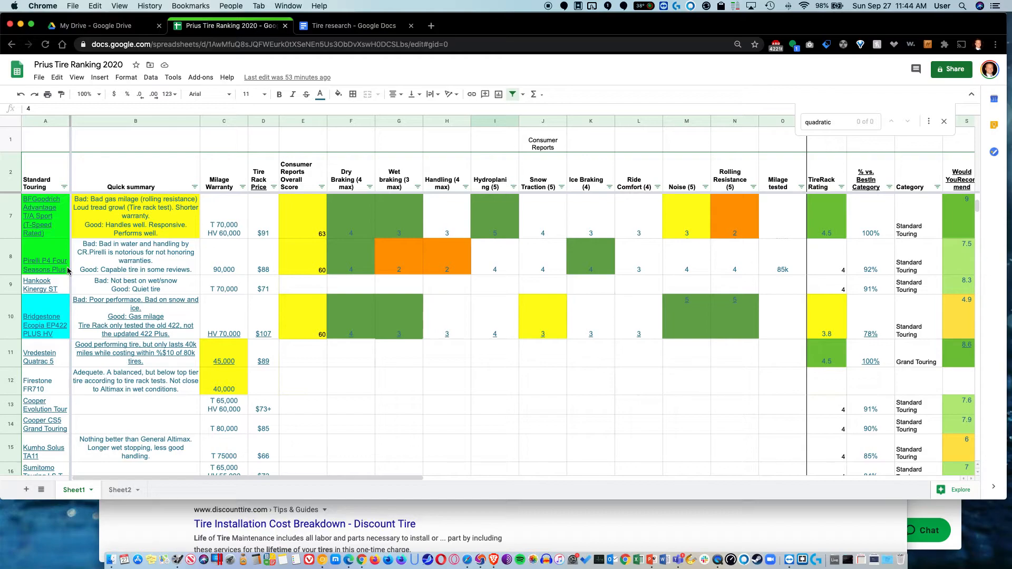
left_click(228, 394)
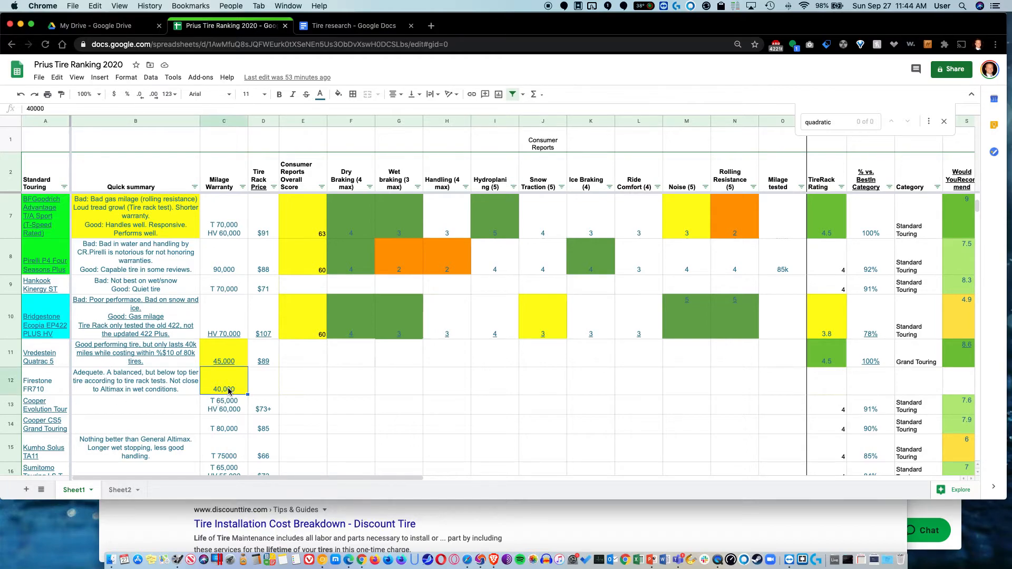
left_click(38, 393)
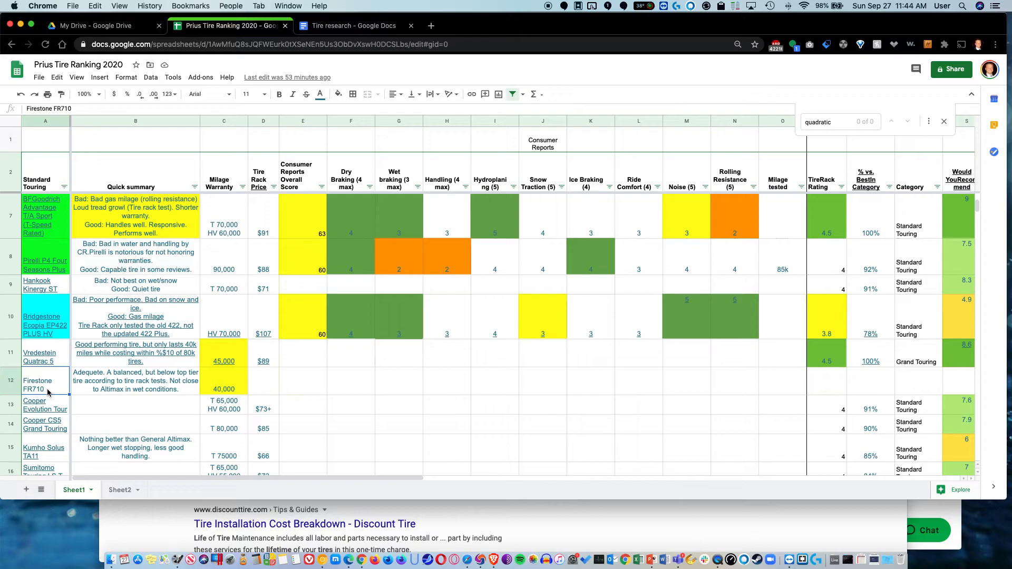
- Review the lower-ranked tires through the stock 2007 Prius base tires at the end of the list, and return to the Firestone FR710 row
scroll(118, 414, "down", 10)
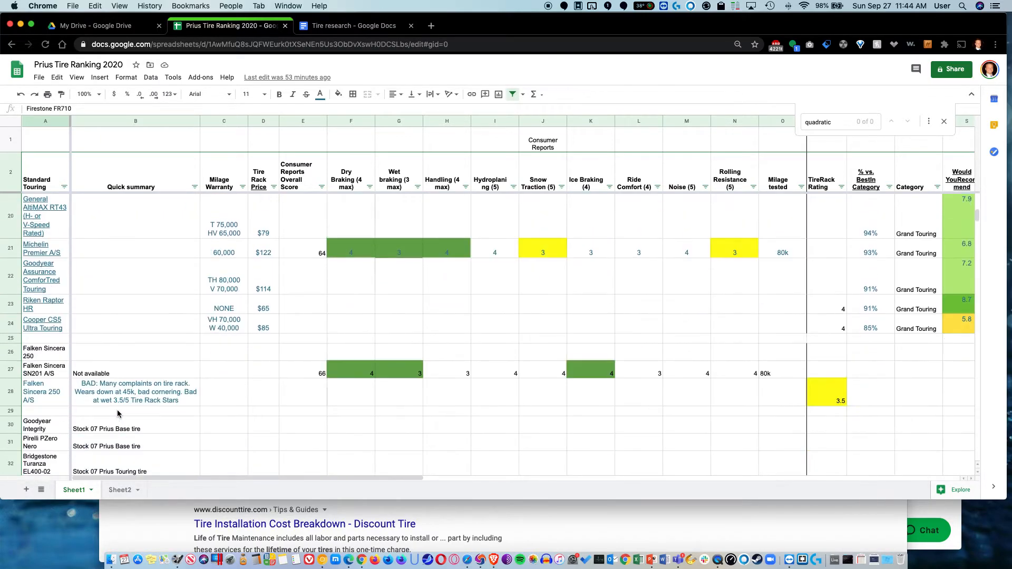
scroll(117, 414, "down", 3)
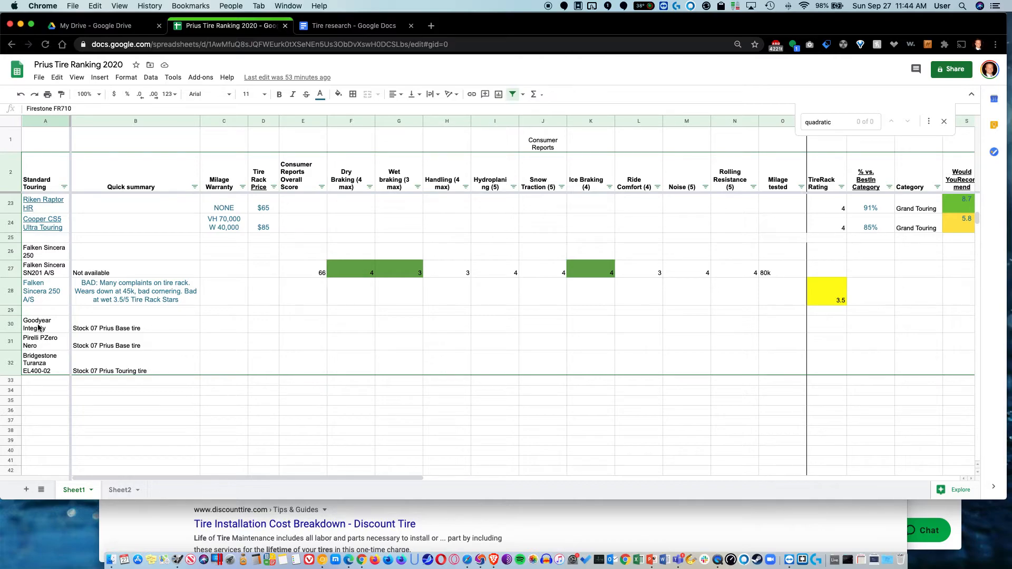
left_click(99, 349)
left_click(102, 330)
scroll(102, 331, "up", 5)
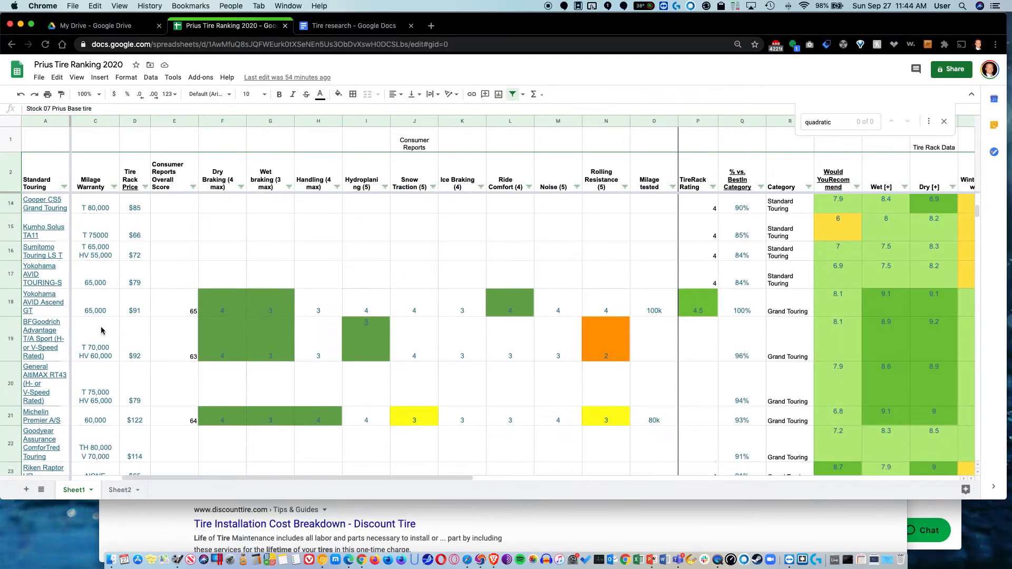
scroll(101, 330, "down", 3)
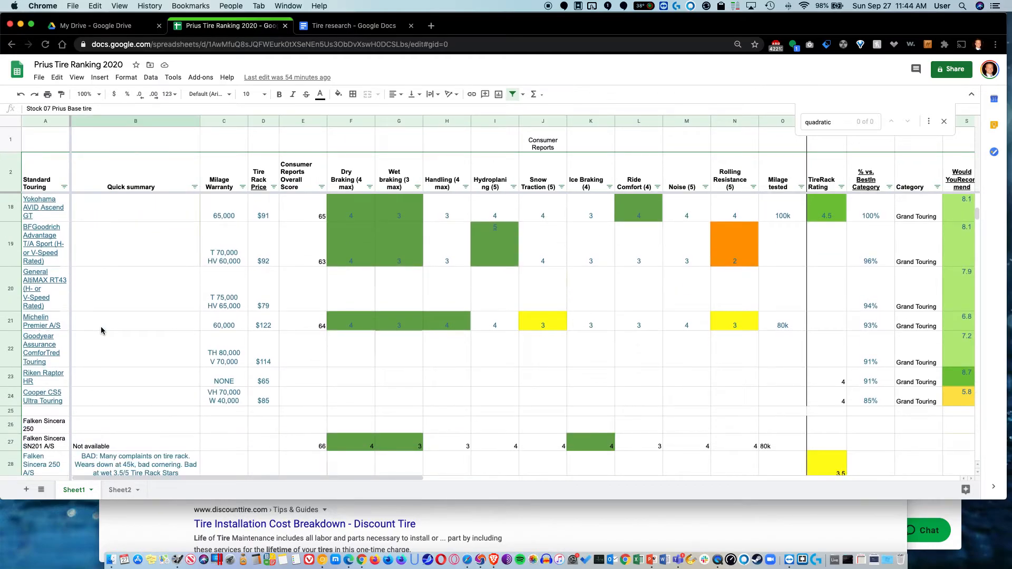
scroll(109, 374, "down", 3)
scroll(110, 390, "up", 5)
scroll(110, 390, "up", 6)
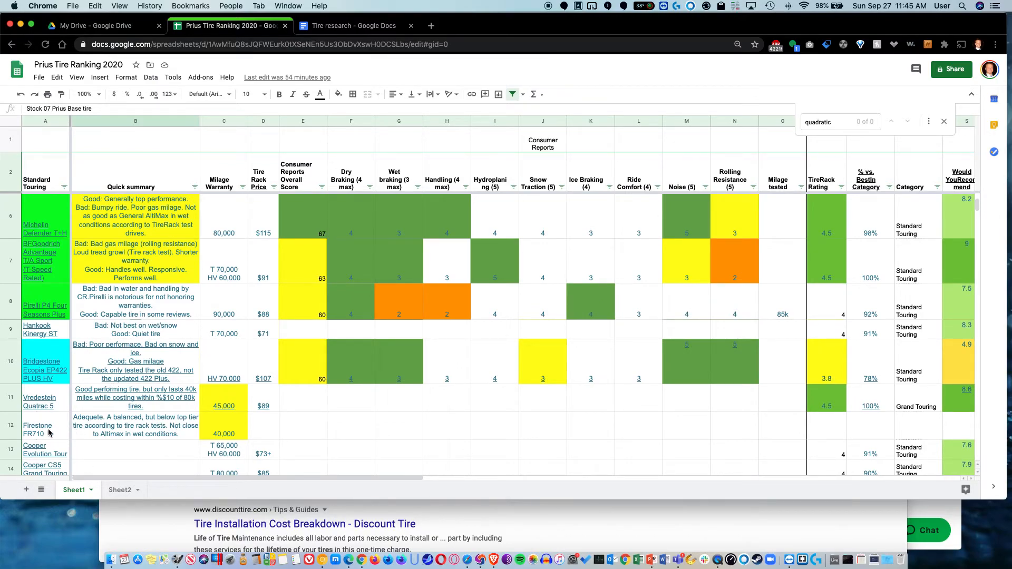
- Check the Firestone FR710's Tire Rack price cell and select the General AltiMAX RT43 (T-Speed Rated) at the head of the ranking
left_click(271, 428)
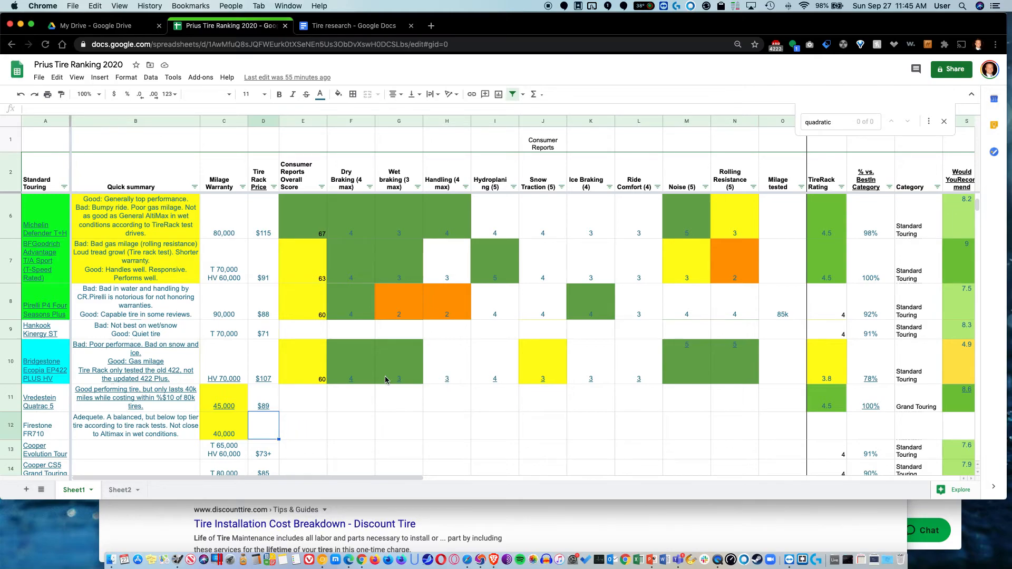
scroll(403, 364, "up", 3)
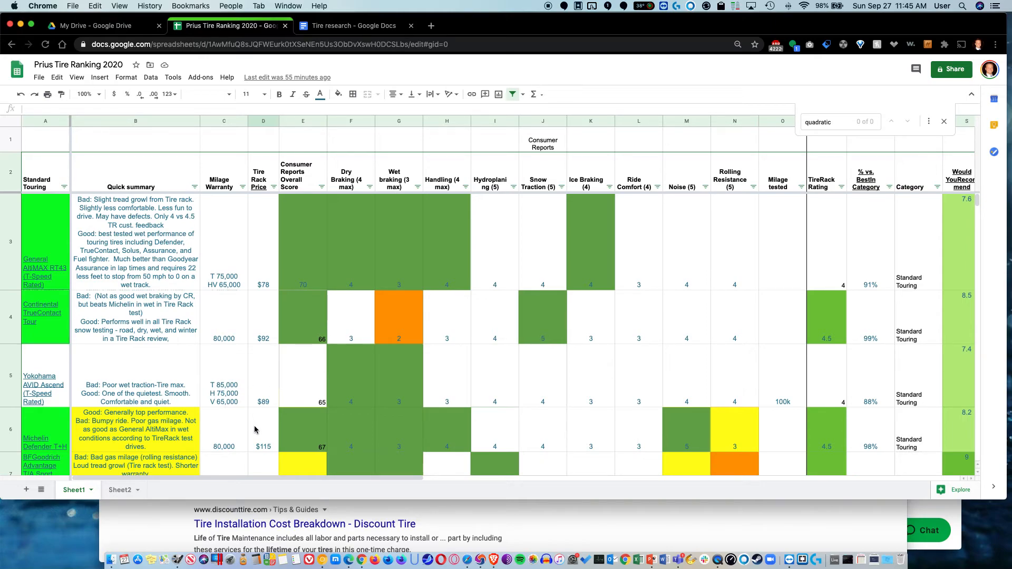
mouse_move(56, 250)
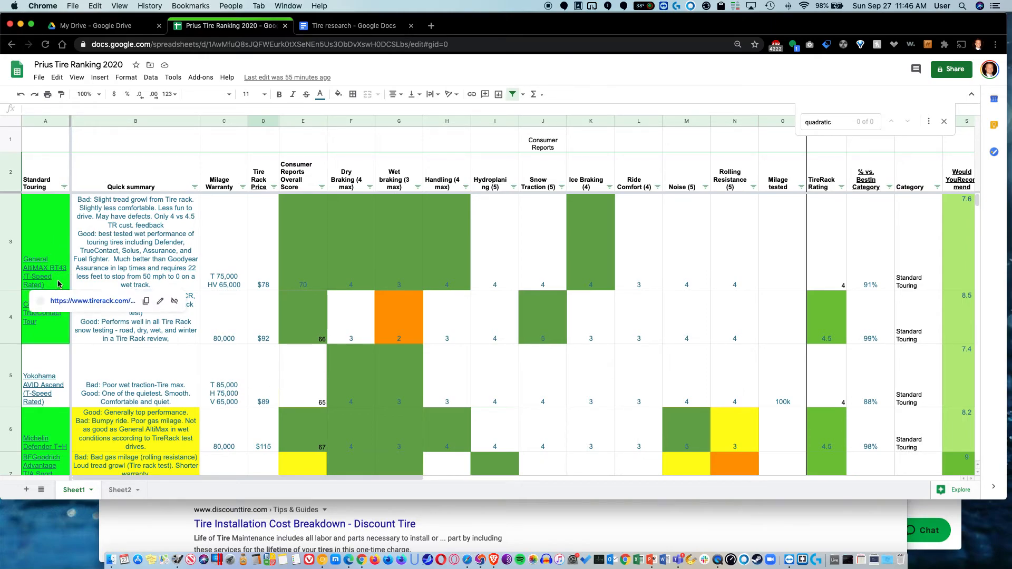
left_click(57, 250)
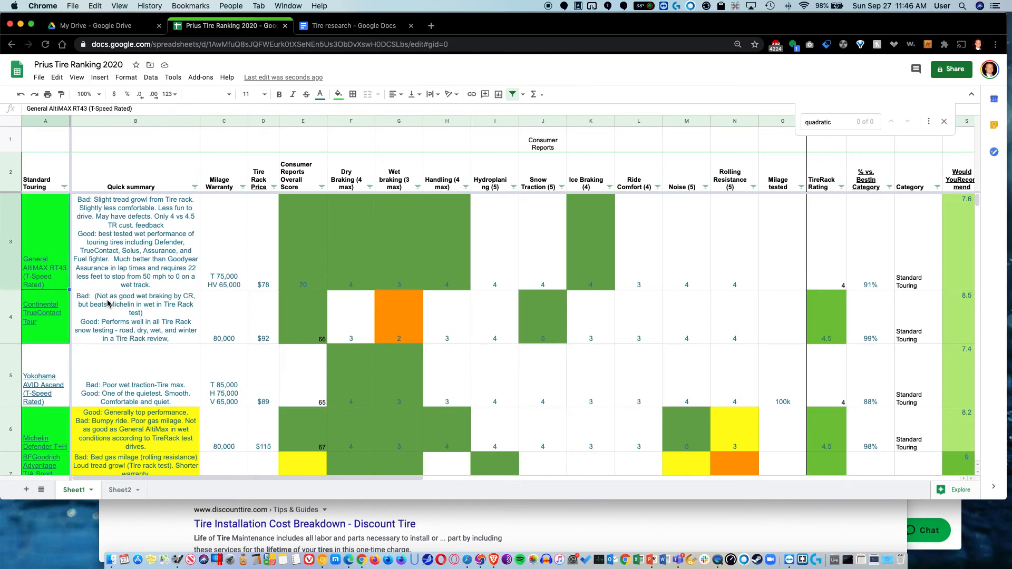
- Review the top-ranked tires and check the Michelin Defender T+H's name and Tire Rack price
scroll(108, 303, "down", 2)
scroll(108, 303, "up", 2)
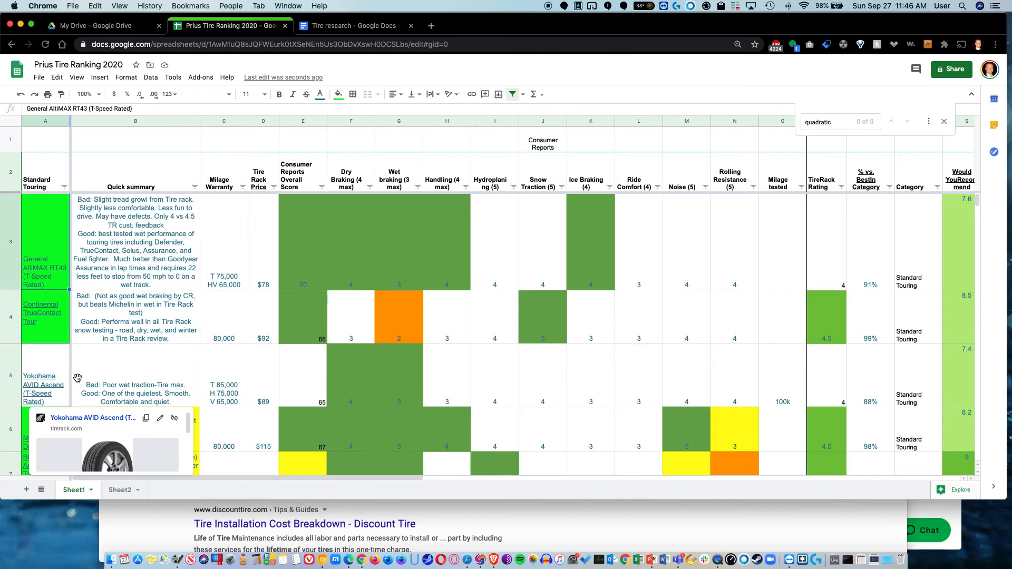
scroll(49, 348, "down", 3)
scroll(48, 348, "up", 3)
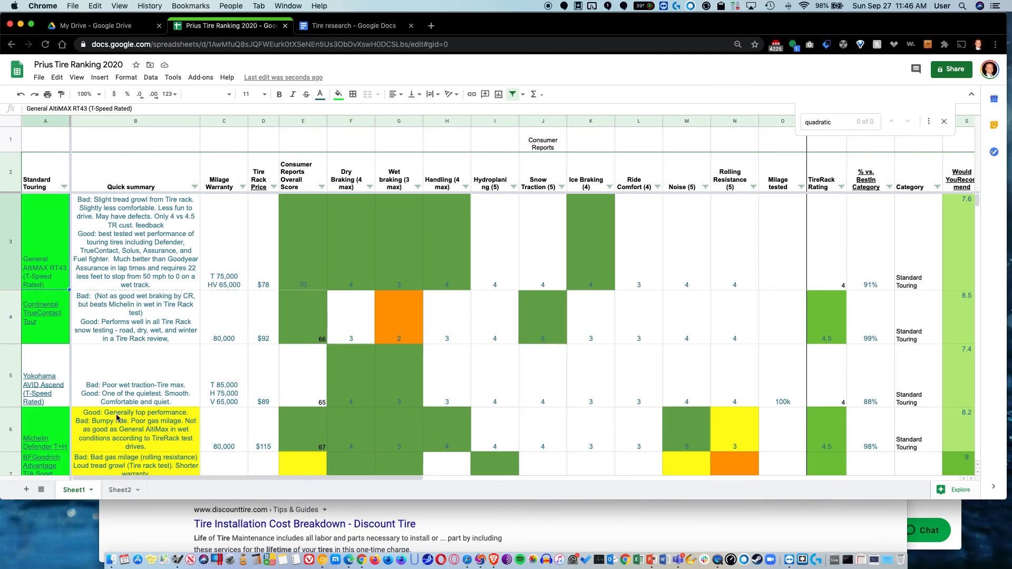
left_click(60, 430)
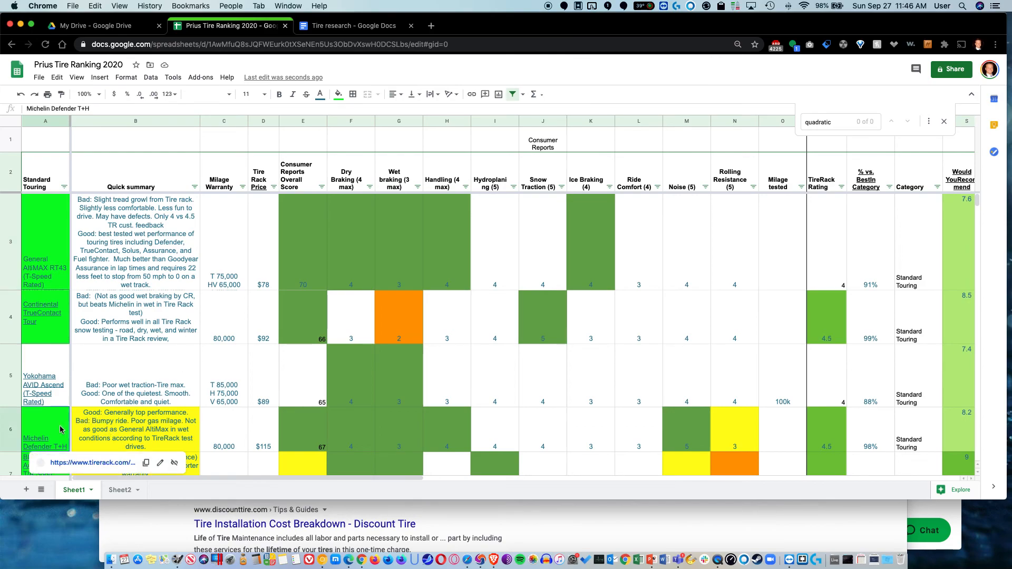
left_click(266, 446)
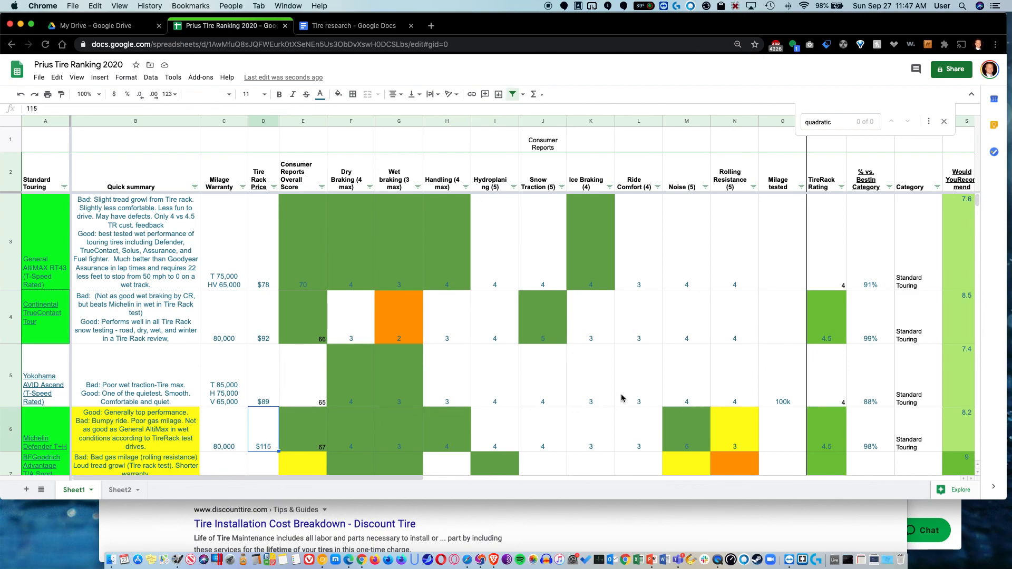
- Examine the comments and the Tire Rack specs columns from size to country of origin for the top-ranked tires
scroll(622, 398, "right", 10)
scroll(622, 398, "right", 8)
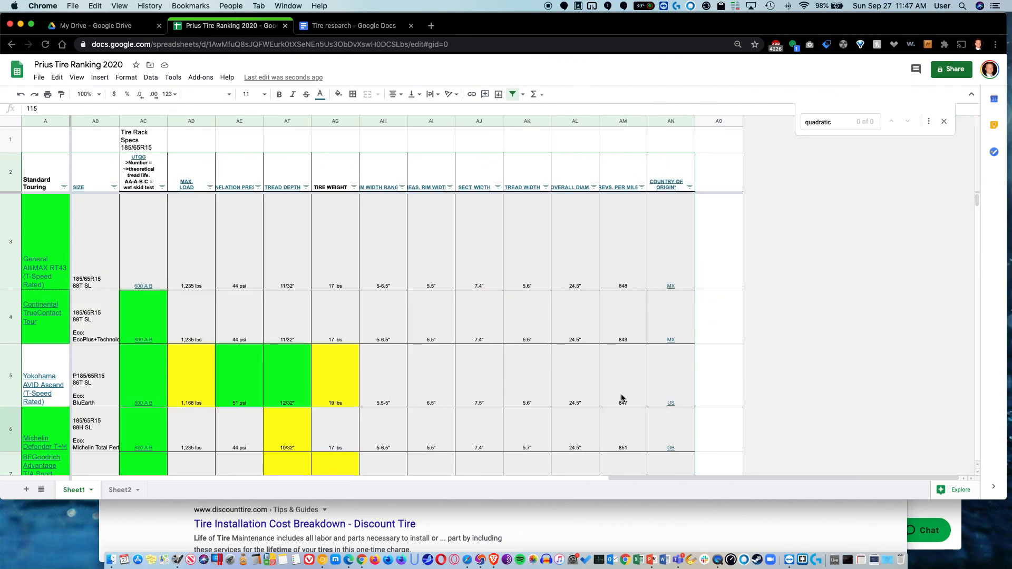
scroll(621, 398, "left", 2)
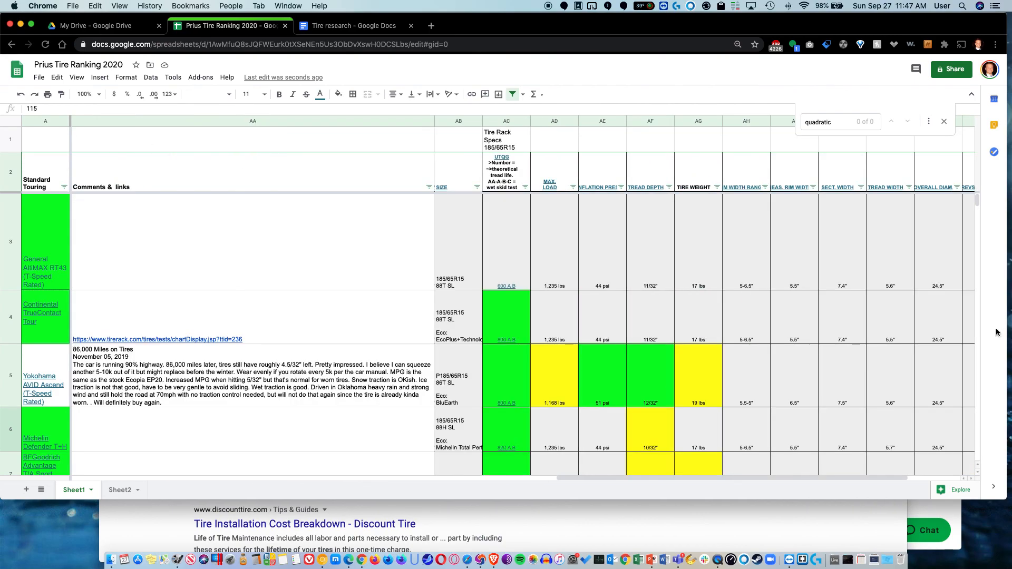
scroll(818, 330, "right", 2)
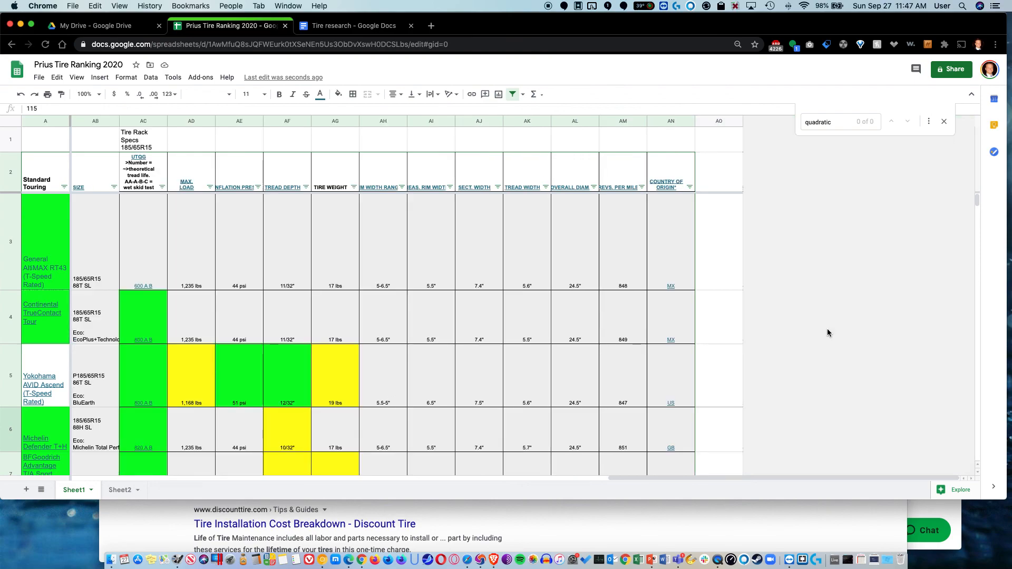